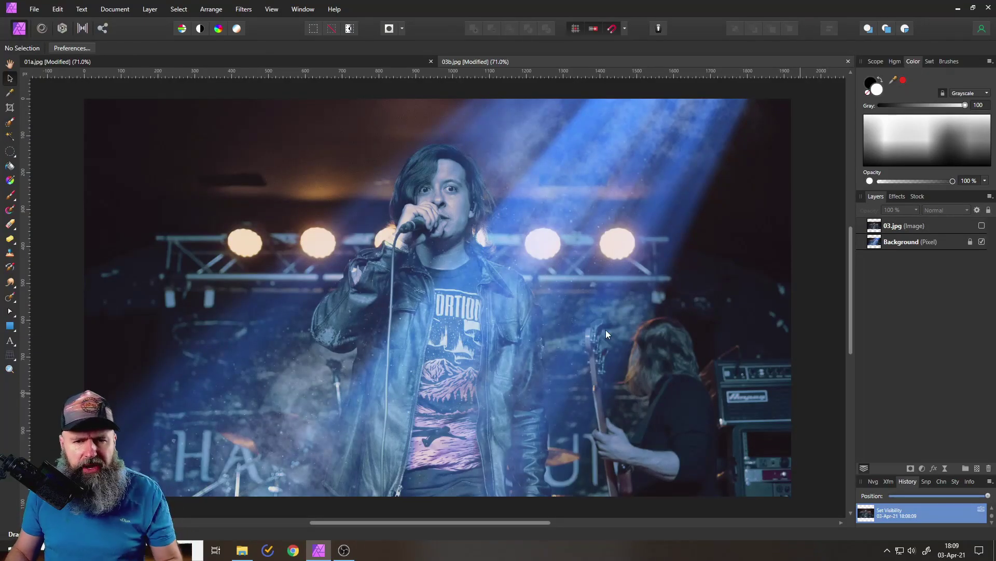
# Step: Toggle the 03.jpg light-beam layer off and on to compare, and bring up the Test Effects folder
pyautogui.click(982, 227)
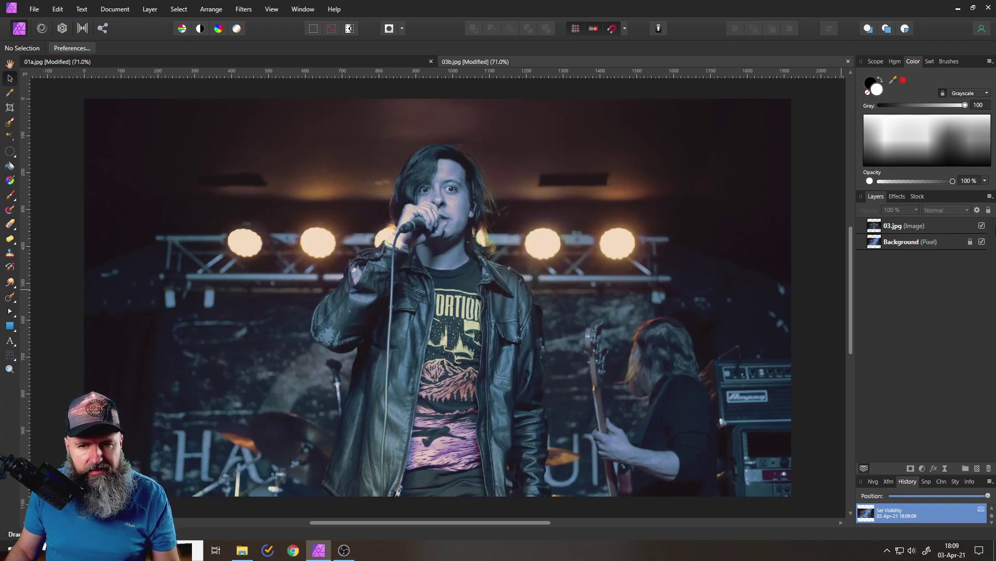
pyautogui.click(981, 227)
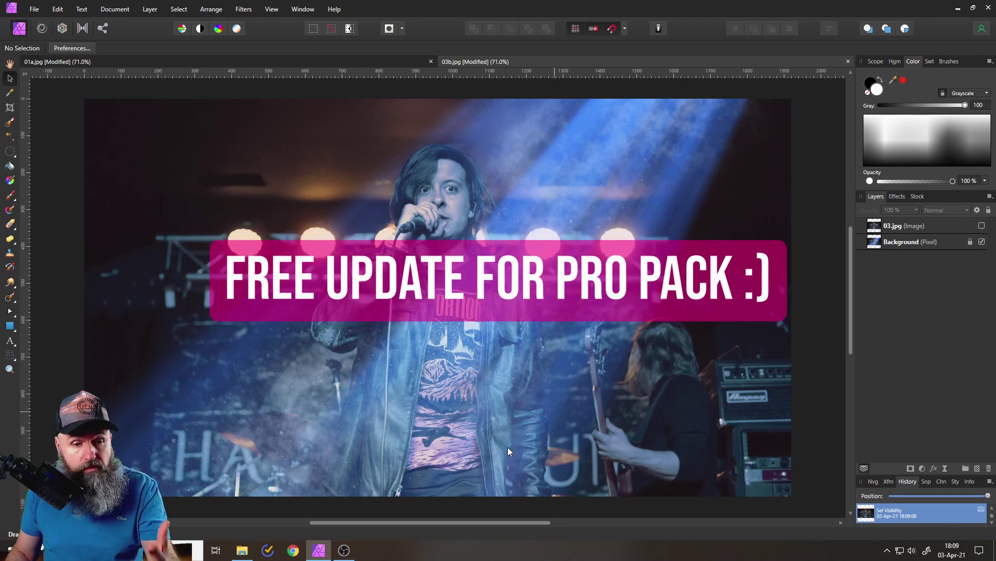
pyautogui.click(242, 550)
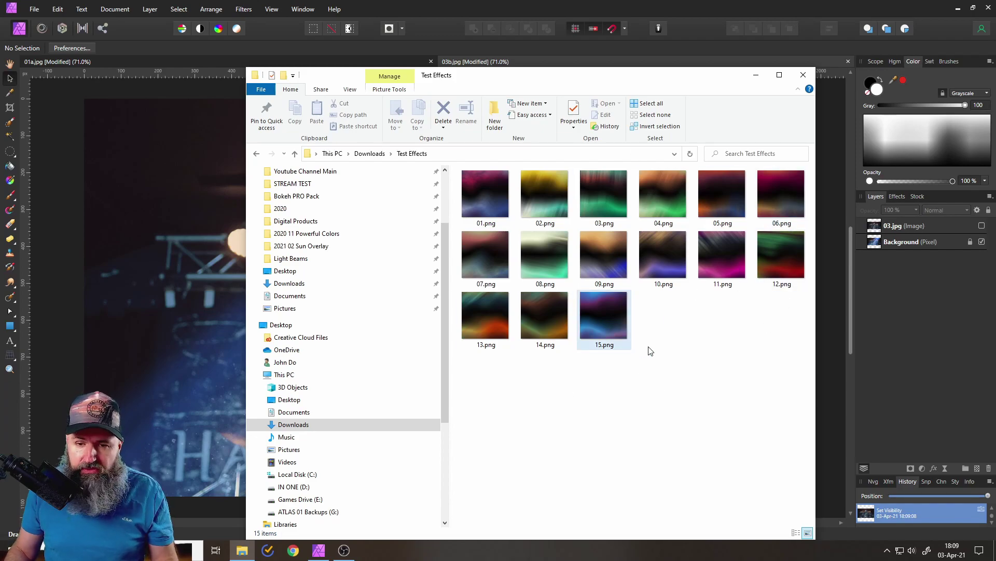
# Step: Drag 15.png from Test Effects onto the concert photo as a new layer filling the canvas
pyautogui.moveTo(601, 326); pyautogui.dragTo(125, 261)
pyautogui.click(161, 347)
pyautogui.scroll(-5, 484, 266)
pyautogui.moveTo(483, 266); pyautogui.dragTo(510, 345)
pyautogui.moveTo(490, 170); pyautogui.dragTo(465, 177)
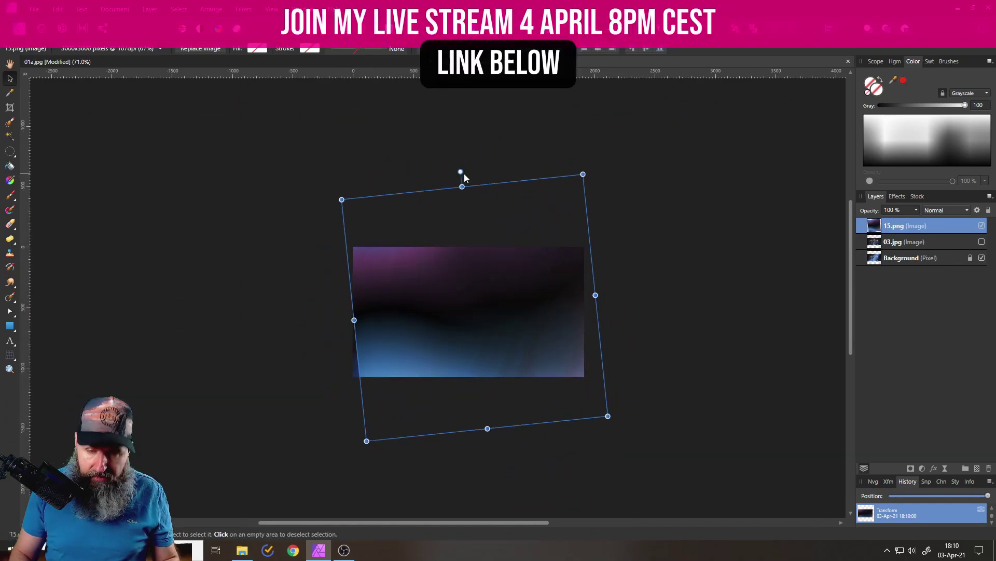
pyautogui.hotkey('ctrl', 'z')
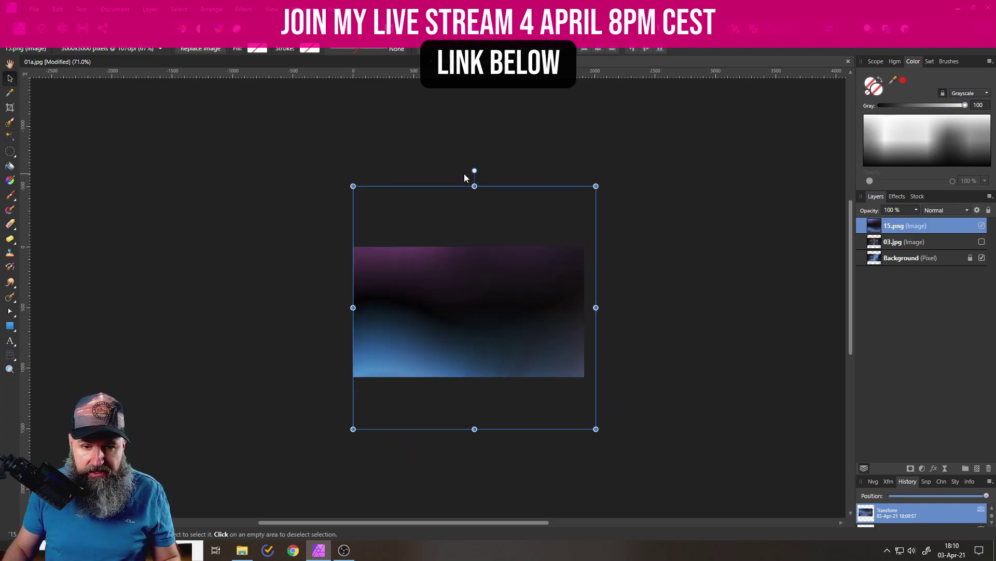
pyautogui.scroll(5, 480, 280)
pyautogui.moveTo(479, 280); pyautogui.dragTo(507, 228)
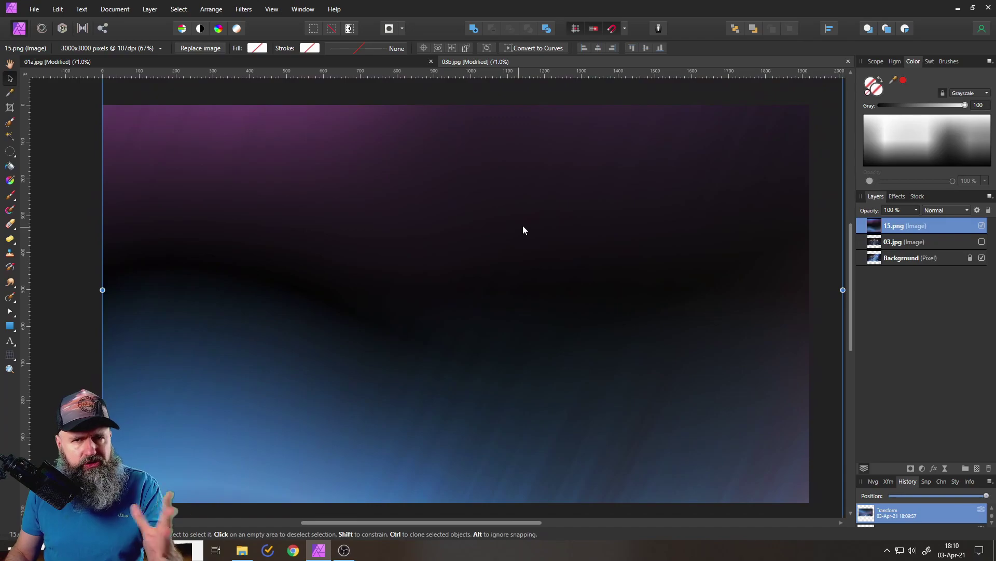
# Step: Set the 15.png overlay to Screen blend mode and move it over the singer
pyautogui.click(932, 210)
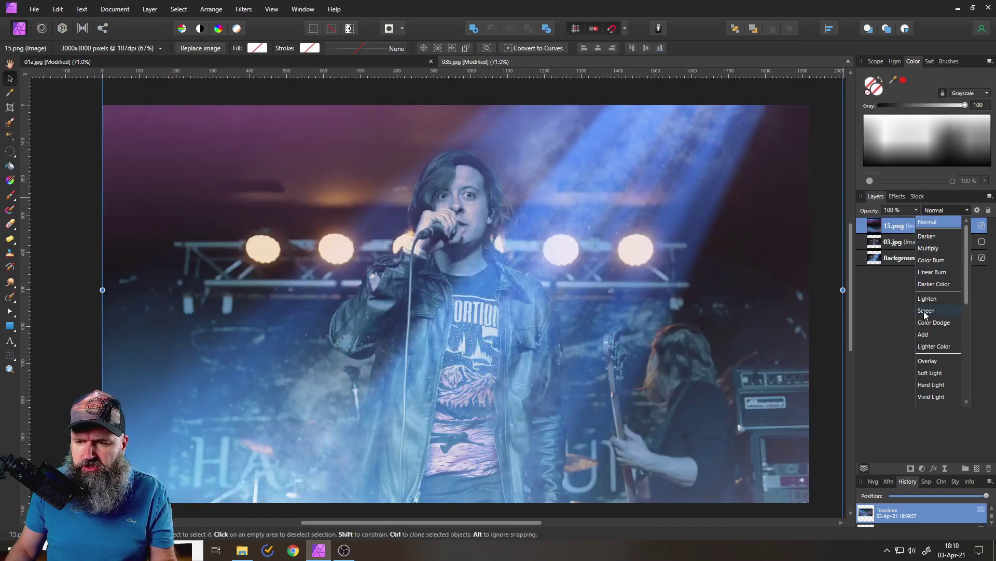
pyautogui.click(926, 311)
pyautogui.moveTo(553, 367); pyautogui.dragTo(545, 267)
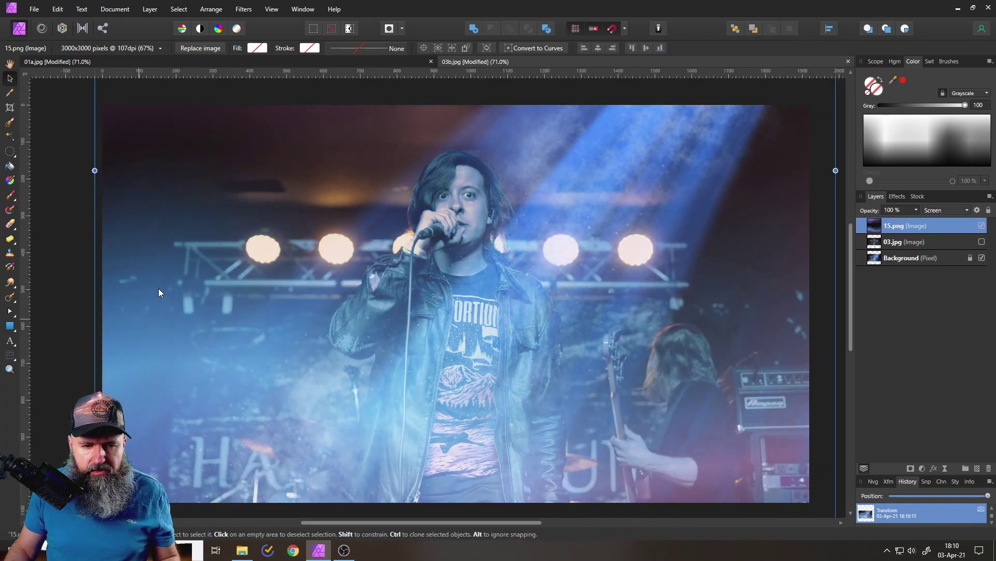
pyautogui.moveTo(658, 244); pyautogui.dragTo(624, 413)
# Step: Rotate the overlay to about -169.4° and nudge it slightly left
pyautogui.scroll(-3, 503, 294)
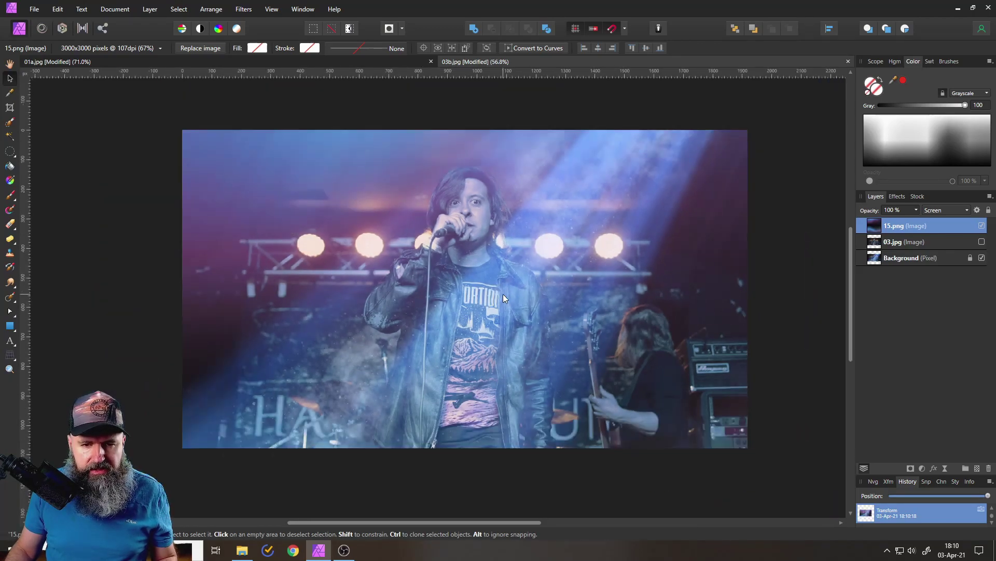
pyautogui.scroll(1, 528, 284)
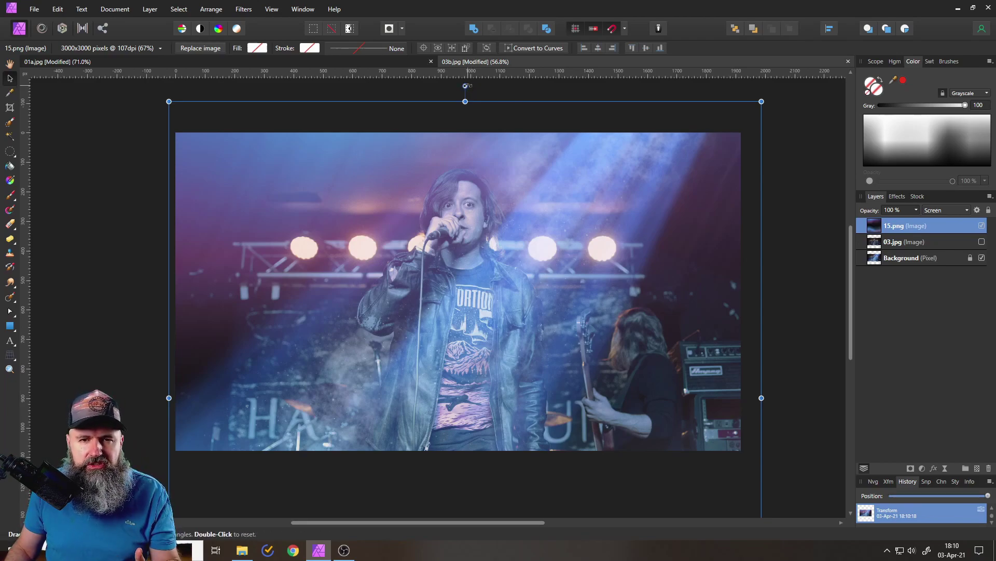
pyautogui.moveTo(467, 86); pyautogui.dragTo(476, 275)
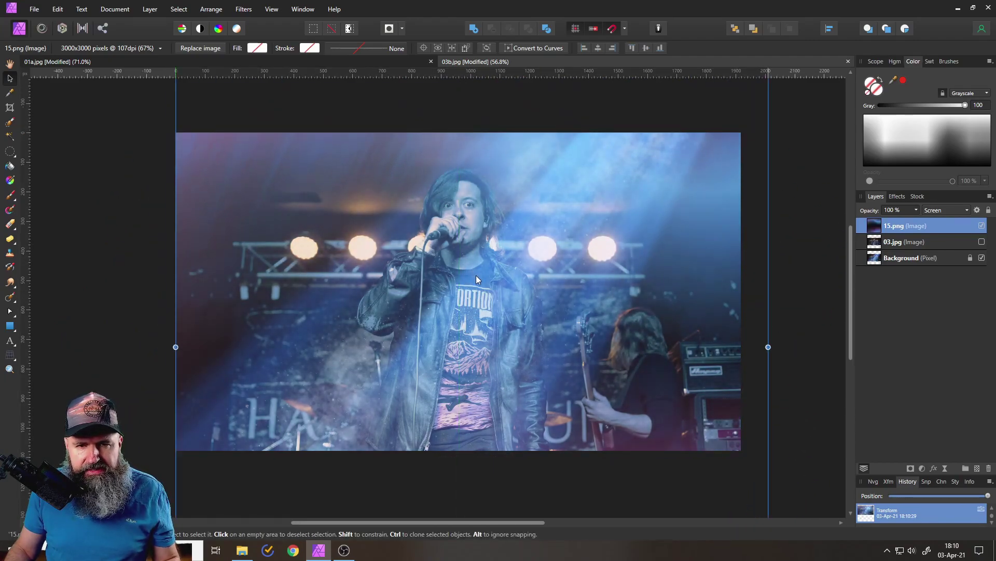
pyautogui.scroll(5, 344, 167)
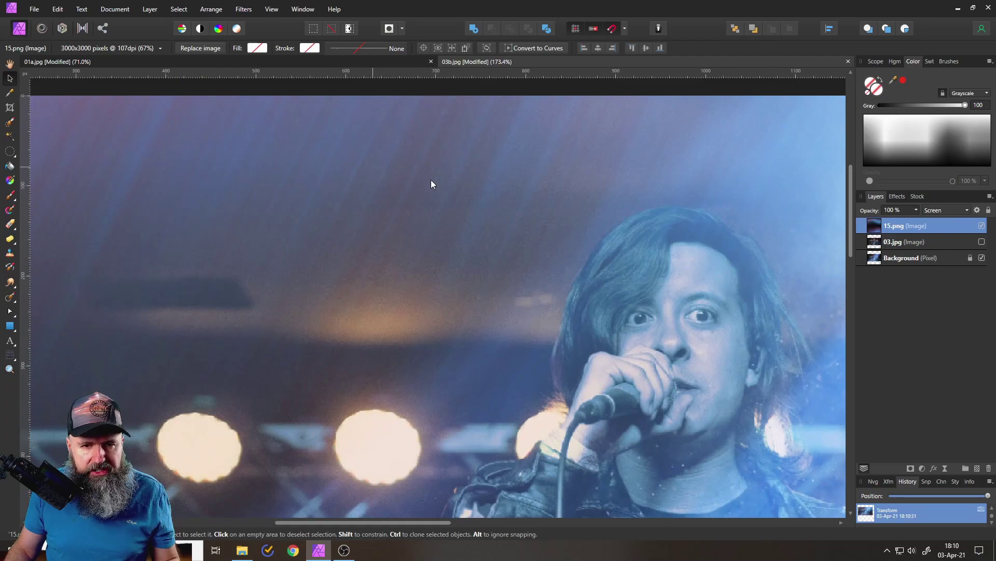
pyautogui.scroll(-5, 431, 184)
pyautogui.scroll(2, 568, 210)
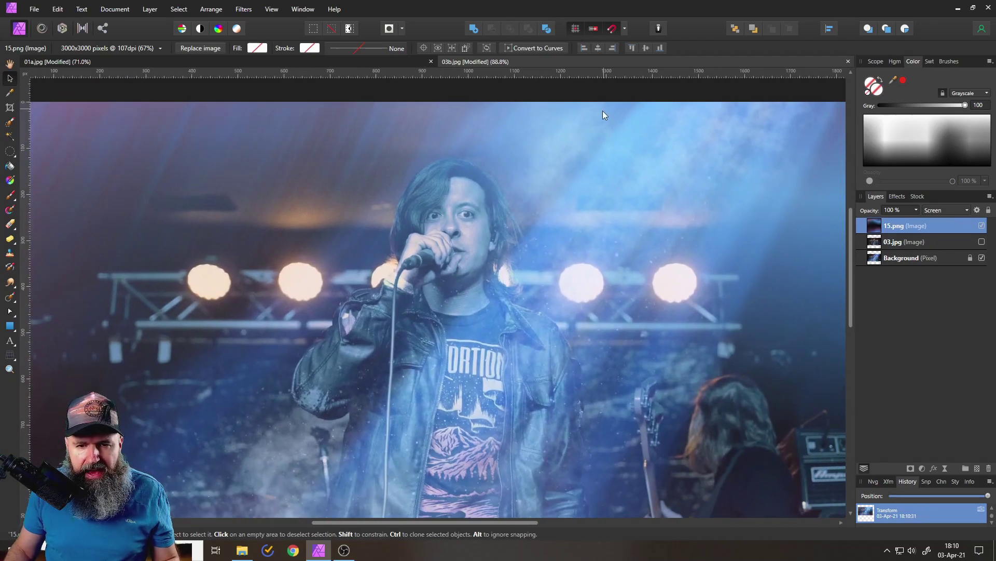
pyautogui.scroll(-2, 533, 307)
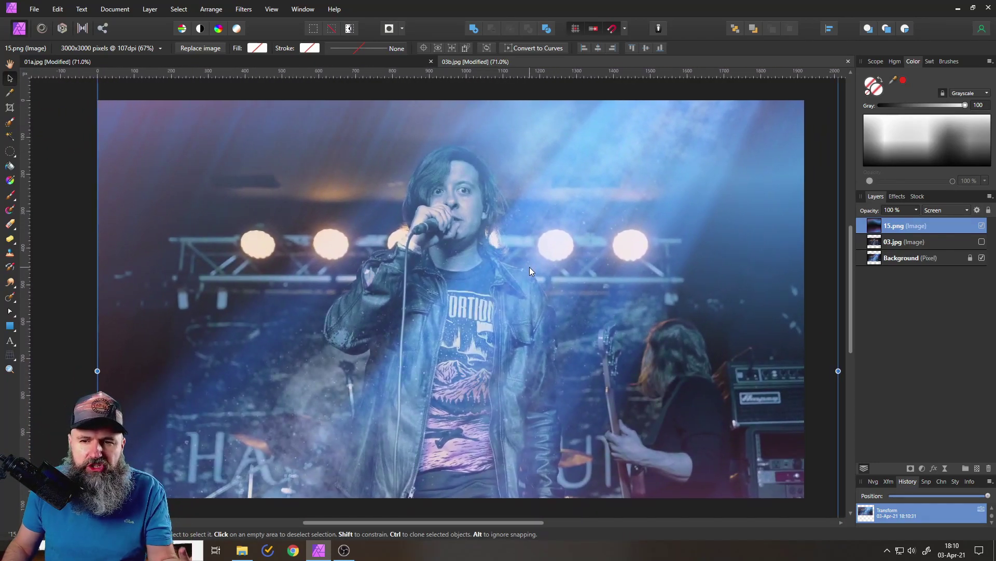
pyautogui.moveTo(556, 250); pyautogui.dragTo(546, 250)
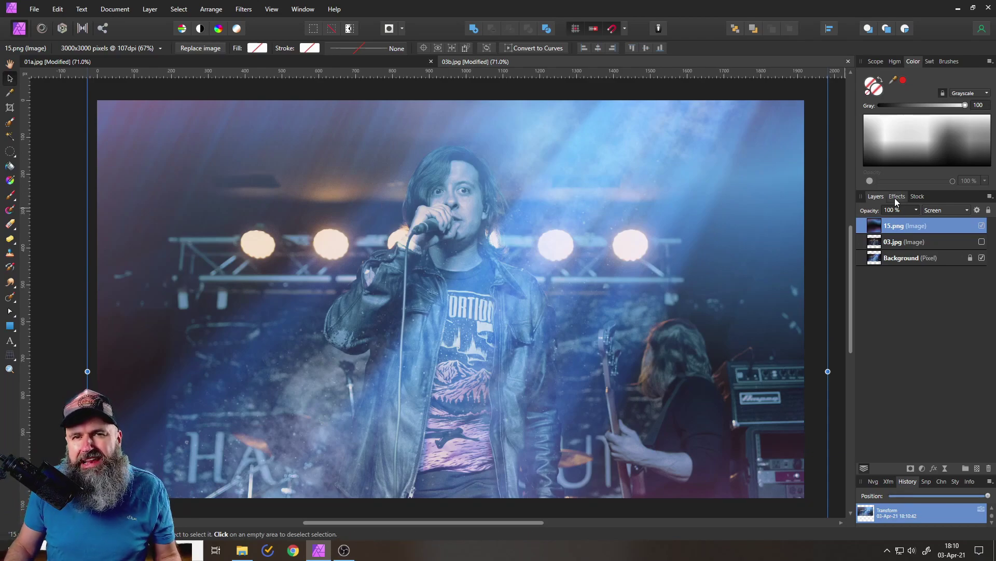
# Step: Apply a 14.7 px Gaussian Blur to the light-ray overlay
pyautogui.click(896, 196)
pyautogui.click(873, 229)
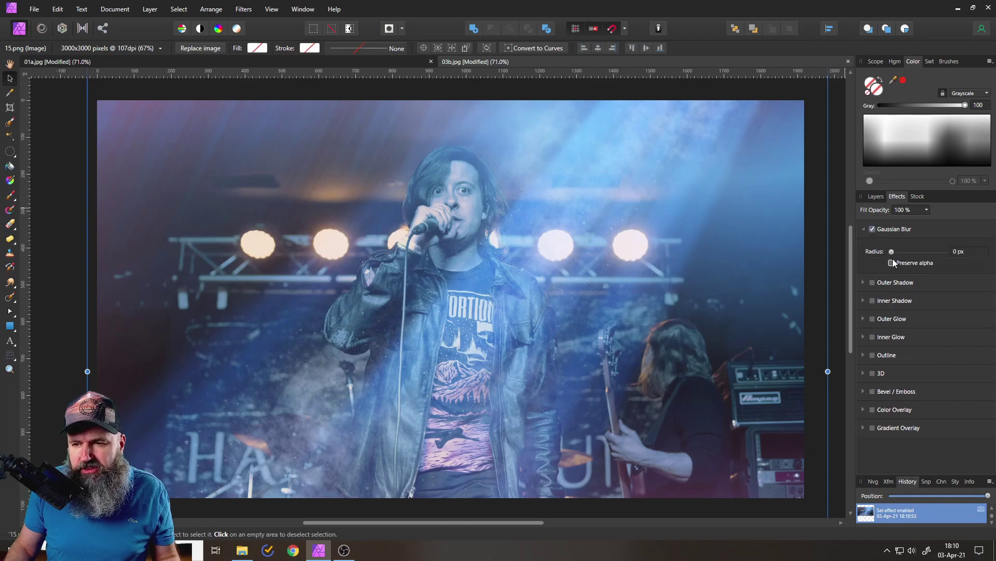
pyautogui.moveTo(891, 252); pyautogui.dragTo(918, 251)
pyautogui.scroll(2, 279, 166)
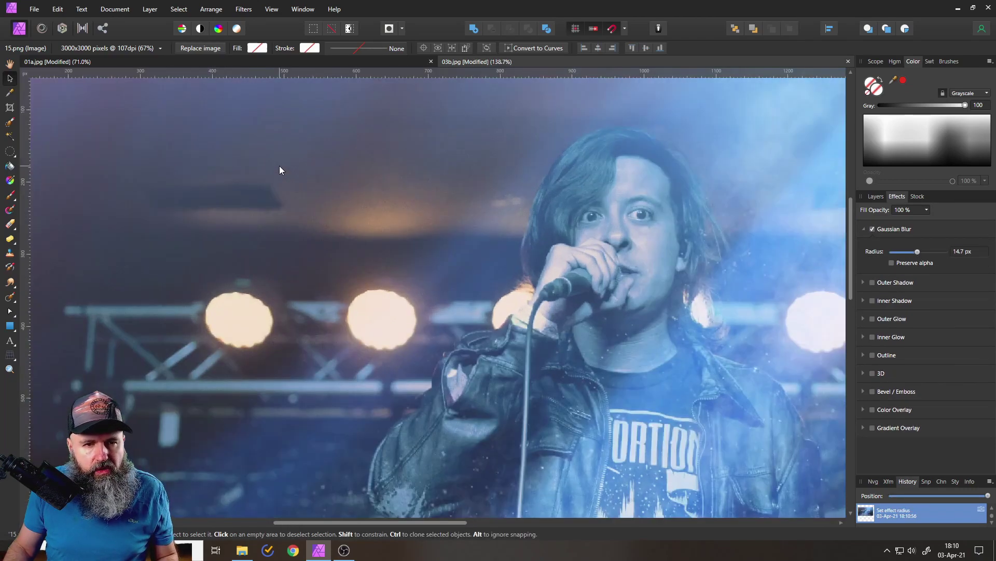
pyautogui.scroll(-2, 325, 196)
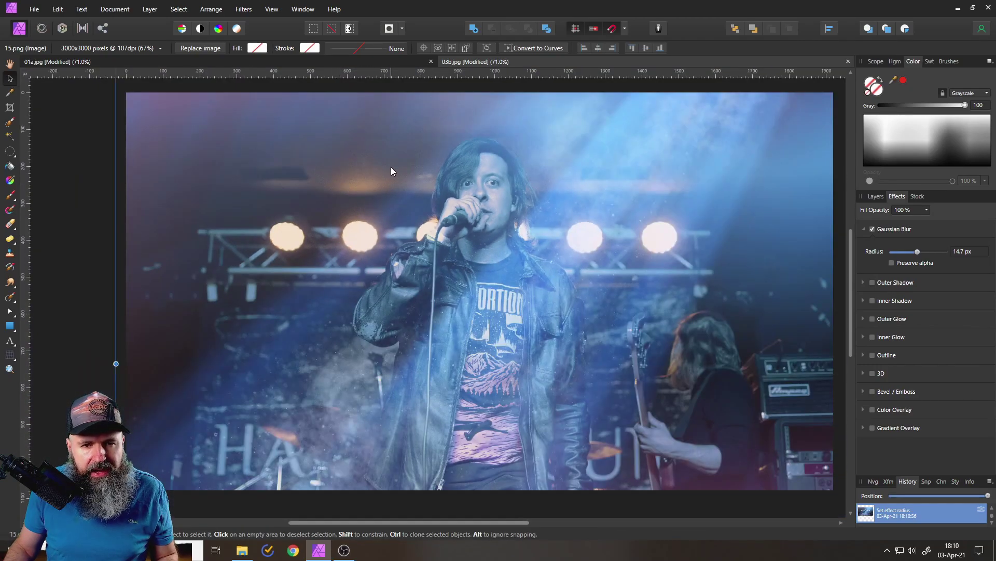
pyautogui.scroll(2, 425, 187)
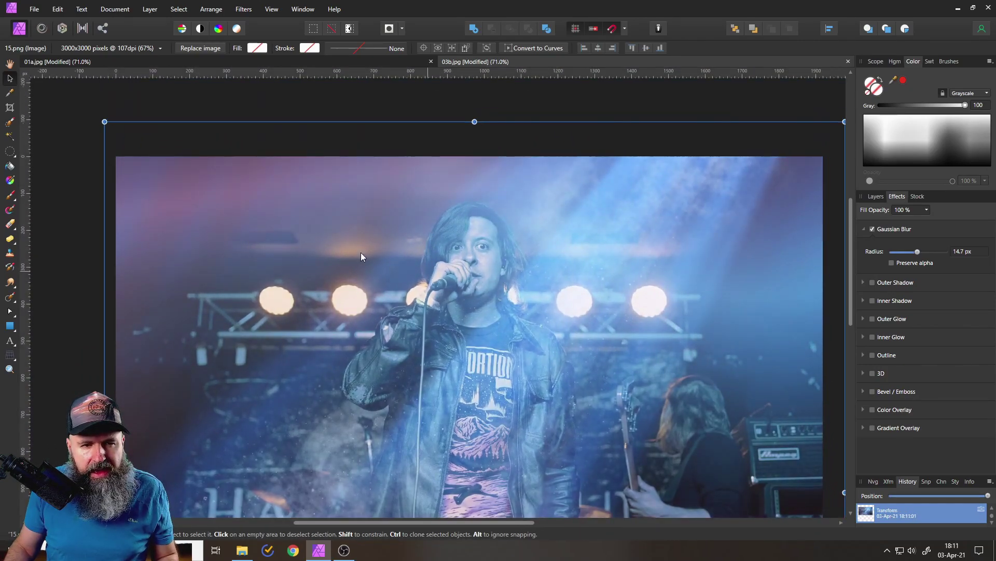
# Step: Shift the blurred overlay down slightly and zoom out to see the whole photo
pyautogui.moveTo(668, 260); pyautogui.dragTo(662, 291)
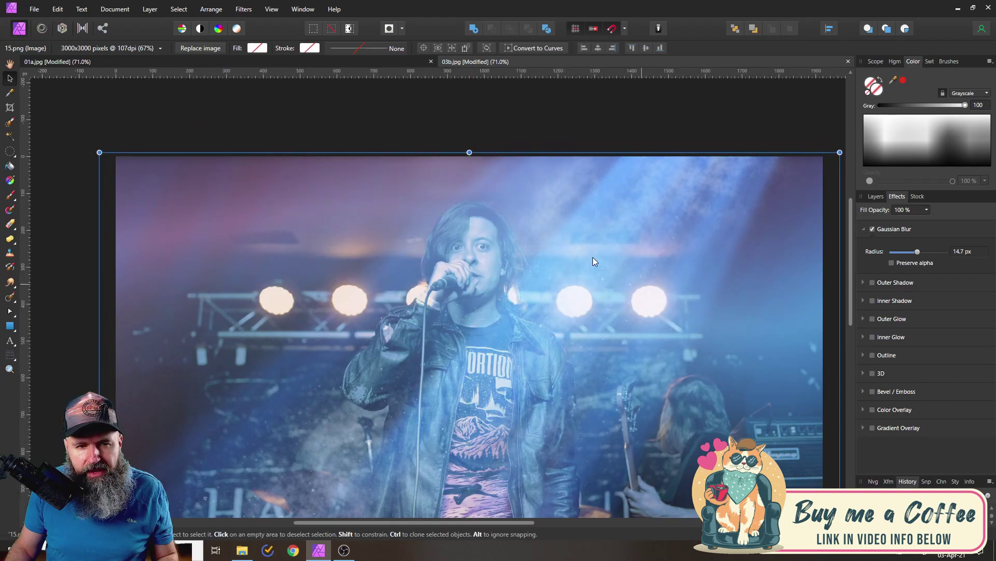
pyautogui.moveTo(450, 365); pyautogui.dragTo(470, 177)
pyautogui.scroll(-4, 496, 287)
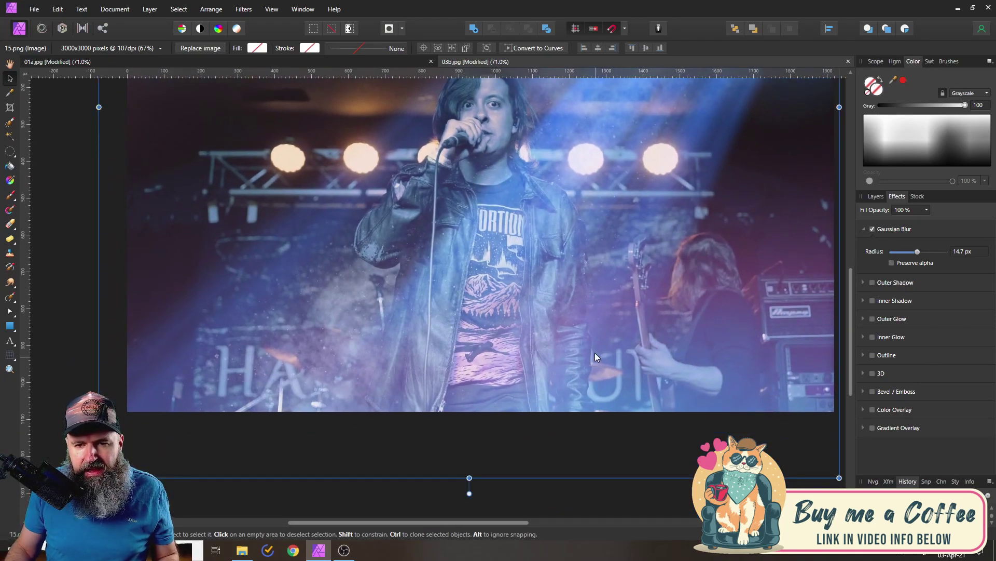
pyautogui.hotkey('ctrl', '-')
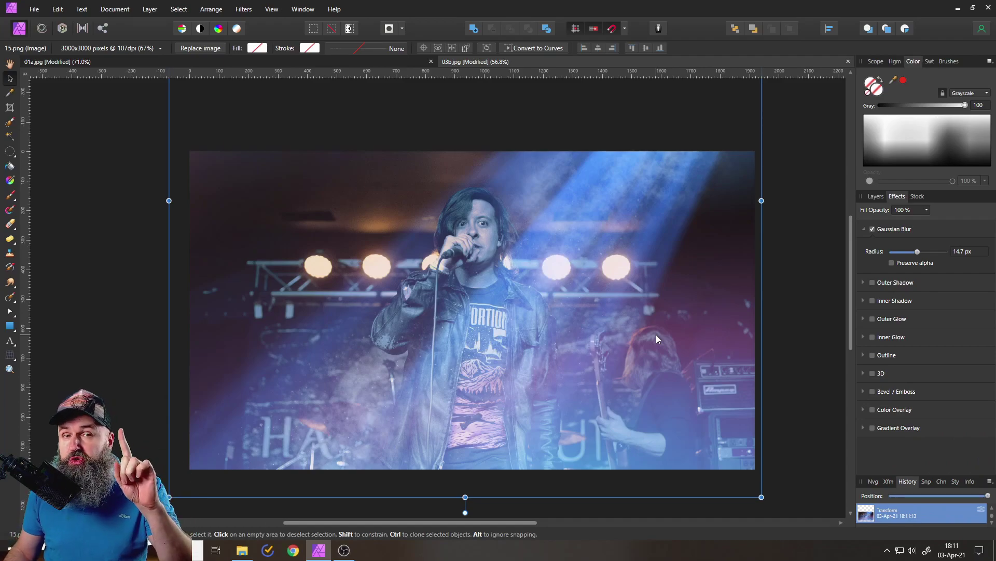
# Step: Start a Mesh Warp on the overlay, pulling its right corners outward and curving the right edge
pyautogui.click(10, 356)
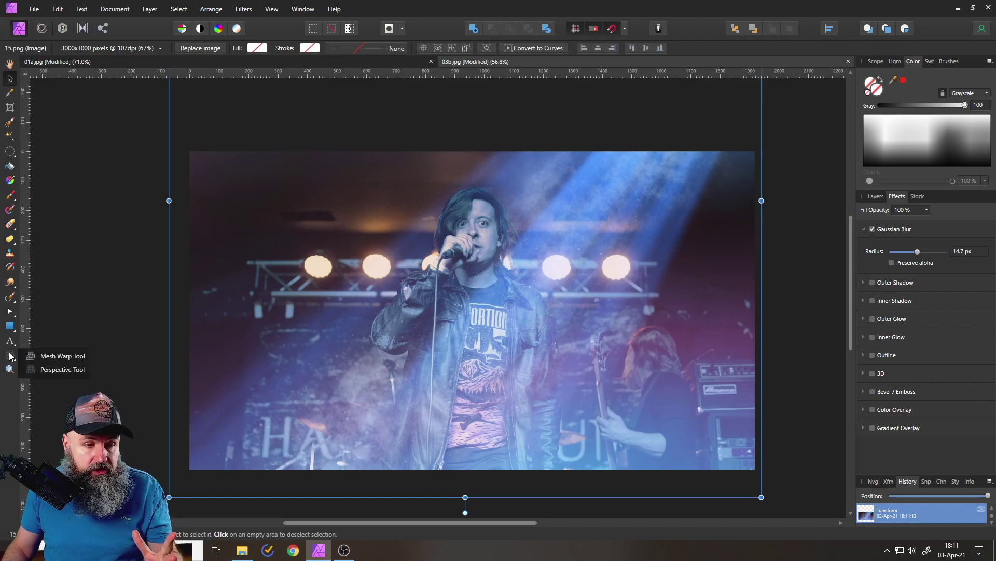
pyautogui.click(49, 356)
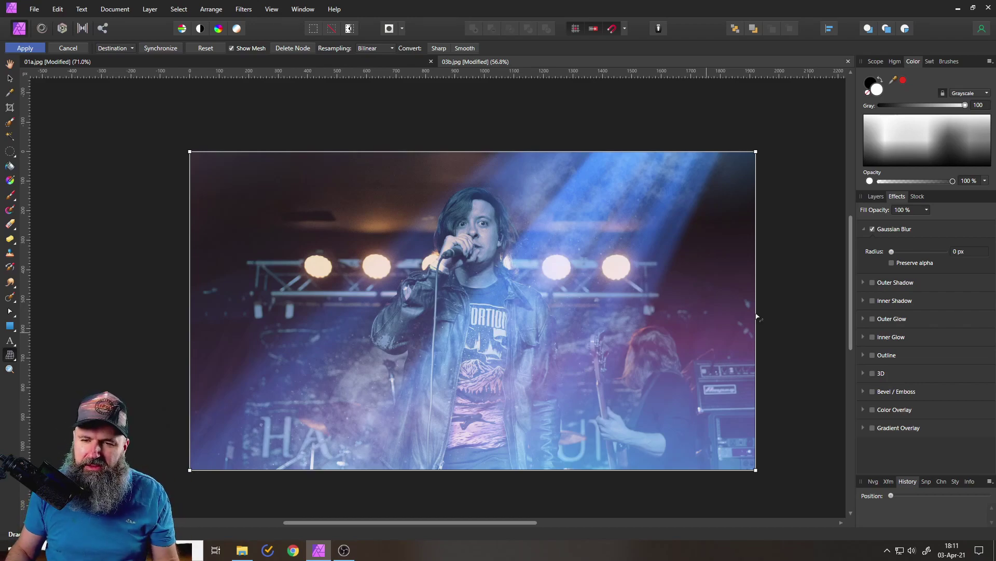
pyautogui.scroll(-2, 763, 187)
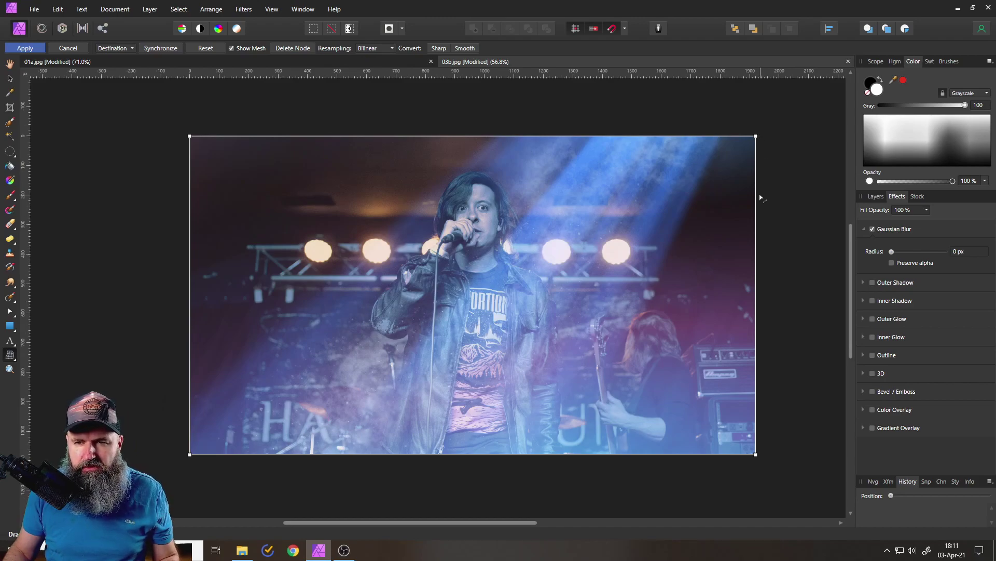
pyautogui.scroll(3, 765, 207)
pyautogui.hscroll(1, 752, 194)
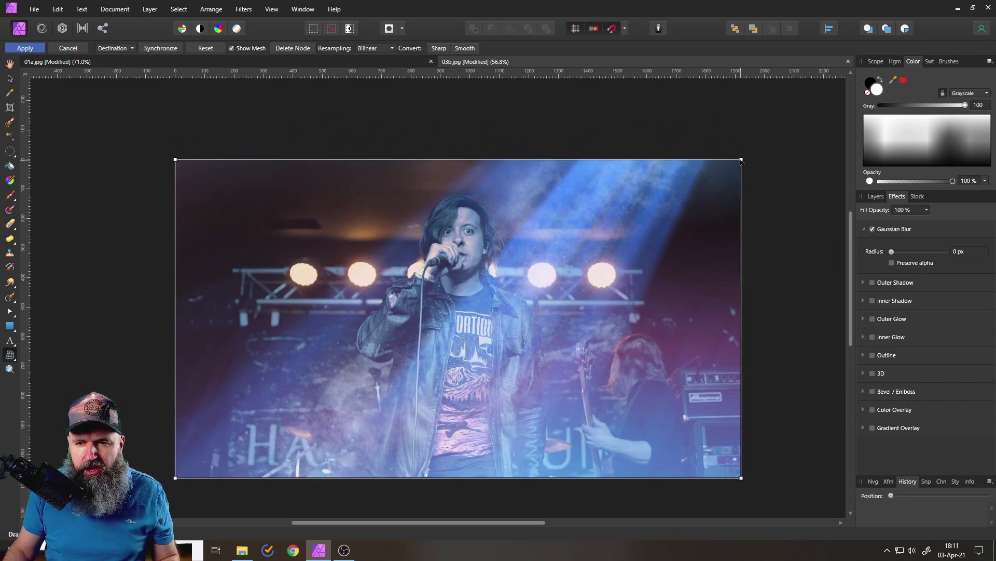
pyautogui.moveTo(741, 160); pyautogui.dragTo(778, 78)
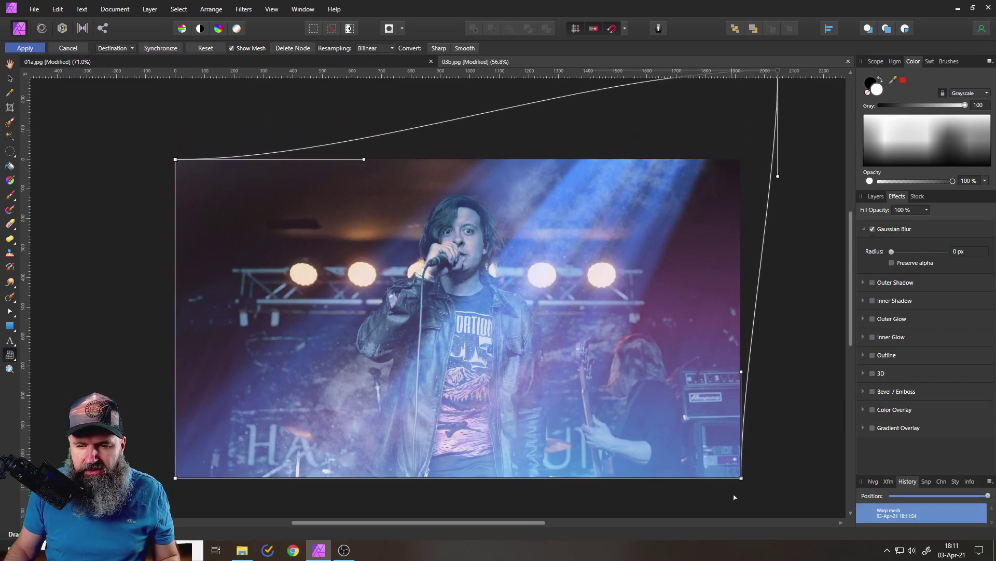
pyautogui.moveTo(741, 477); pyautogui.dragTo(811, 486)
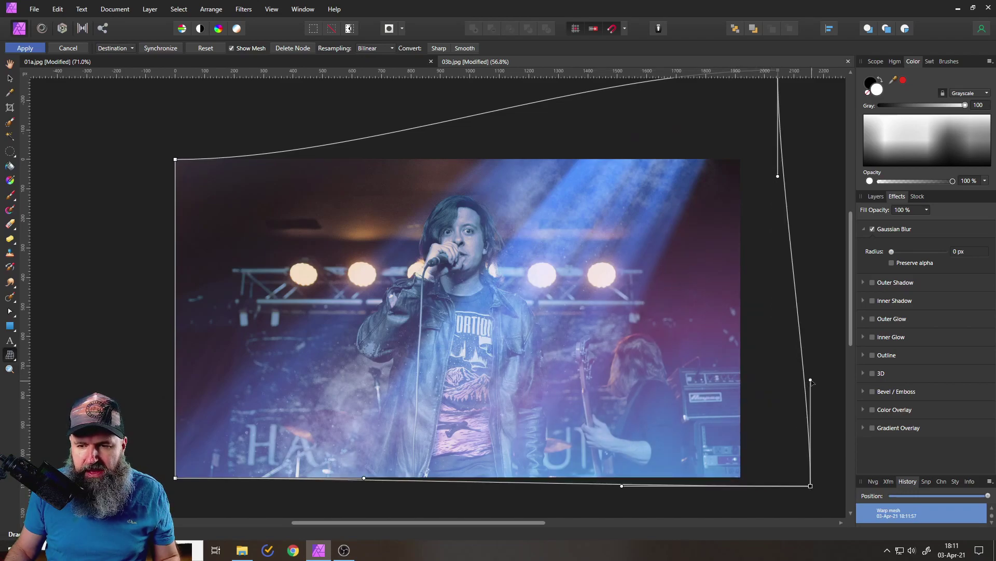
pyautogui.moveTo(811, 380); pyautogui.dragTo(661, 309)
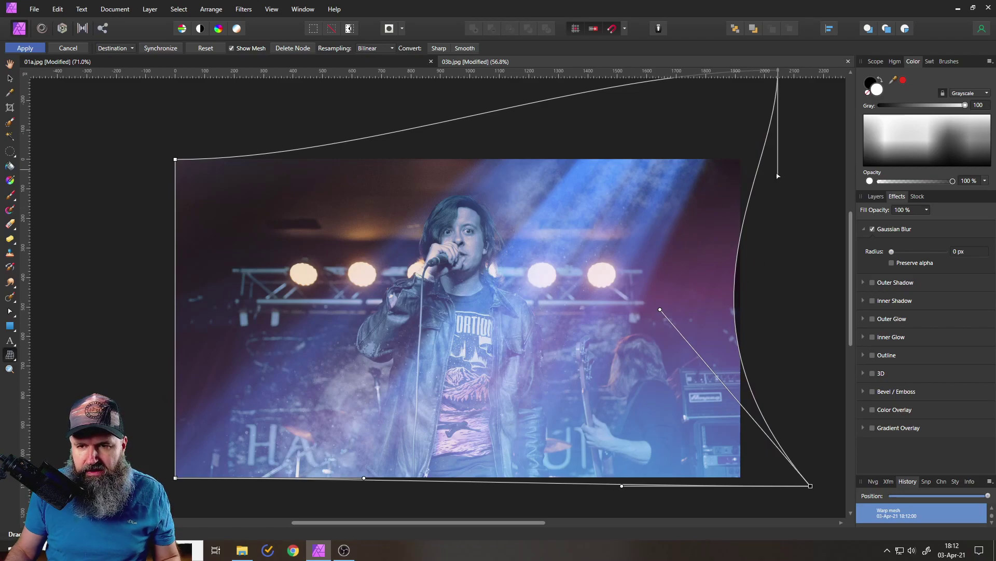
pyautogui.moveTo(778, 178); pyautogui.dragTo(799, 177)
# Step: Further stretch the overlay's right corners and edge, then bring the top-right corner down
pyautogui.scroll(-3, 681, 345)
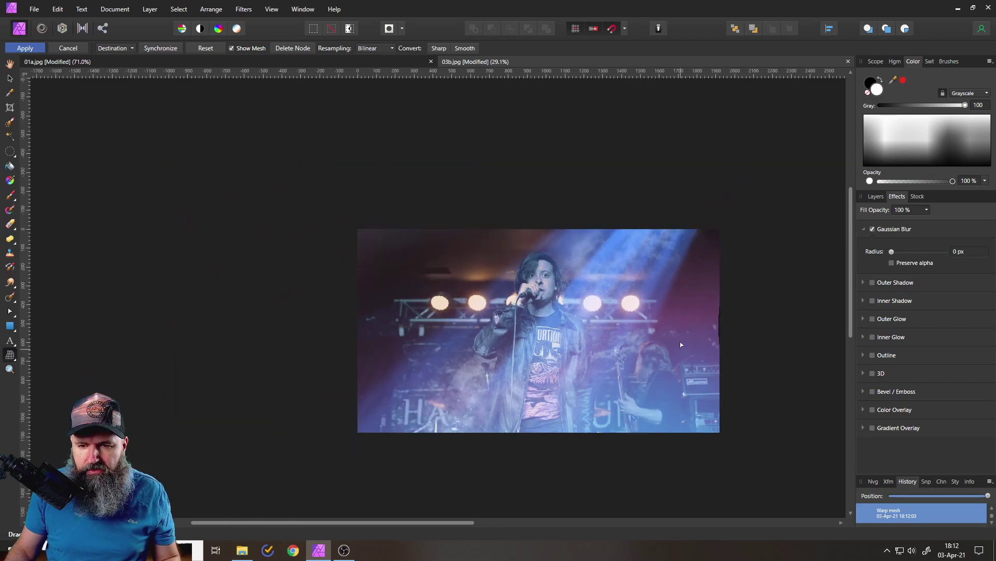
pyautogui.moveTo(734, 404); pyautogui.dragTo(742, 429)
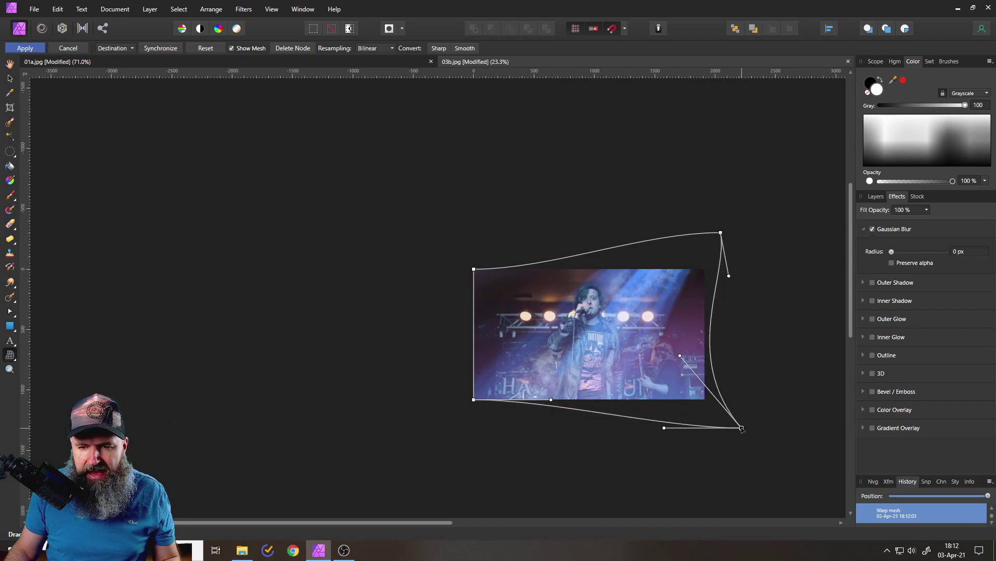
pyautogui.moveTo(680, 356); pyautogui.dragTo(822, 340)
pyautogui.moveTo(742, 429); pyautogui.dragTo(703, 415)
pyautogui.moveTo(722, 234); pyautogui.dragTo(704, 68)
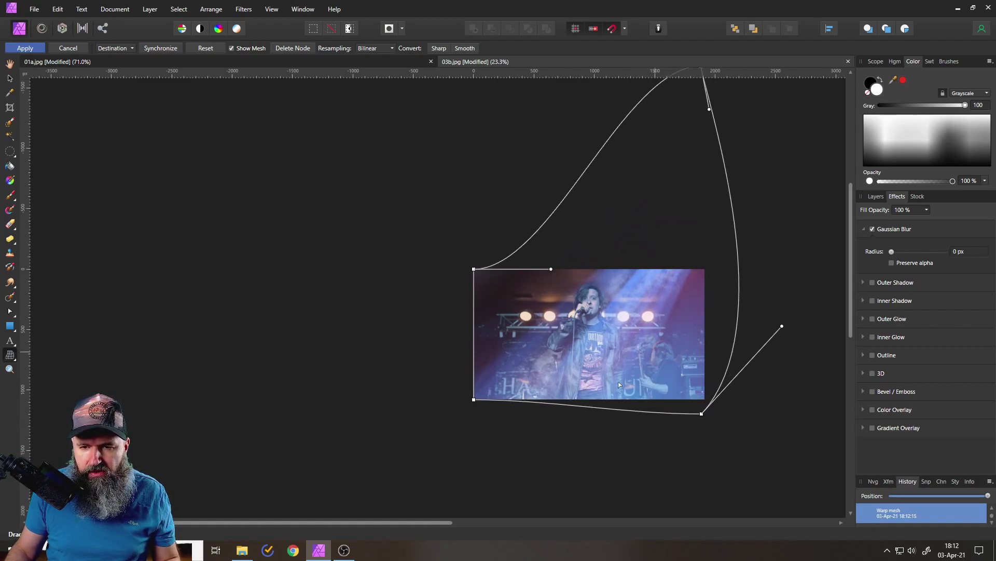
pyautogui.scroll(5, 649, 341)
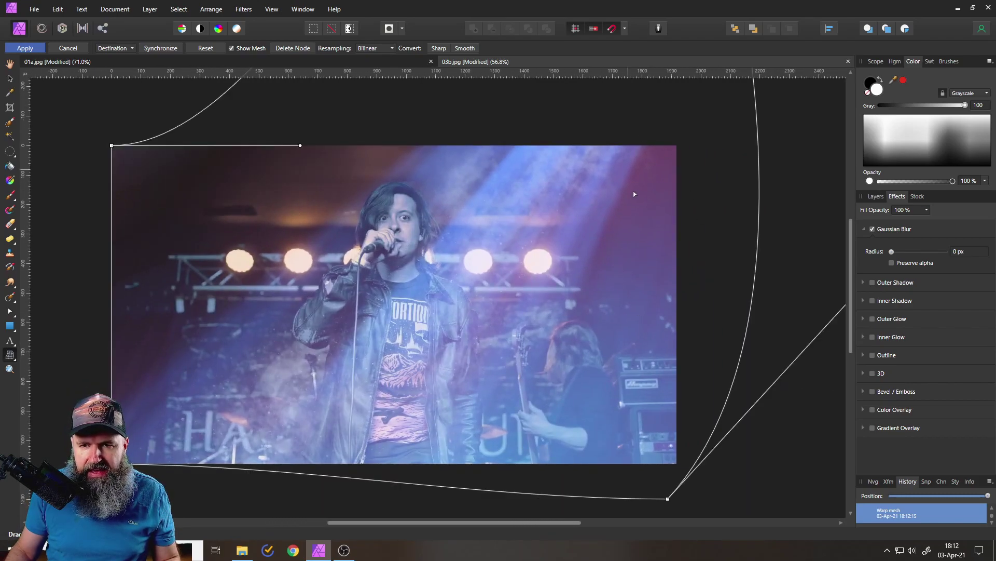
pyautogui.scroll(-6, 584, 427)
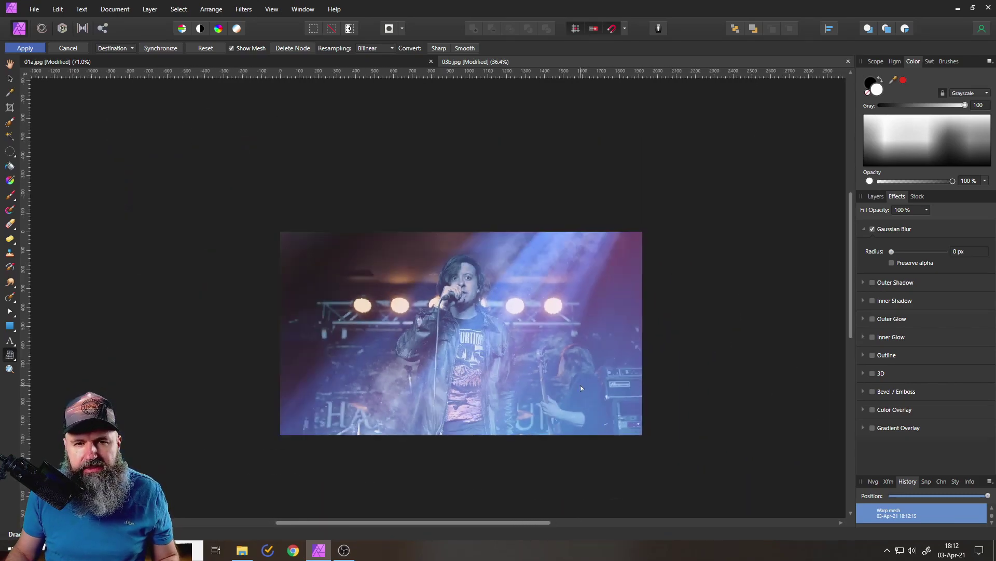
pyautogui.moveTo(609, 147); pyautogui.dragTo(624, 301)
# Step: Stretch the overlay's left corners and mesh points, then apply the mesh warp
pyautogui.moveTo(432, 310); pyautogui.dragTo(317, 176)
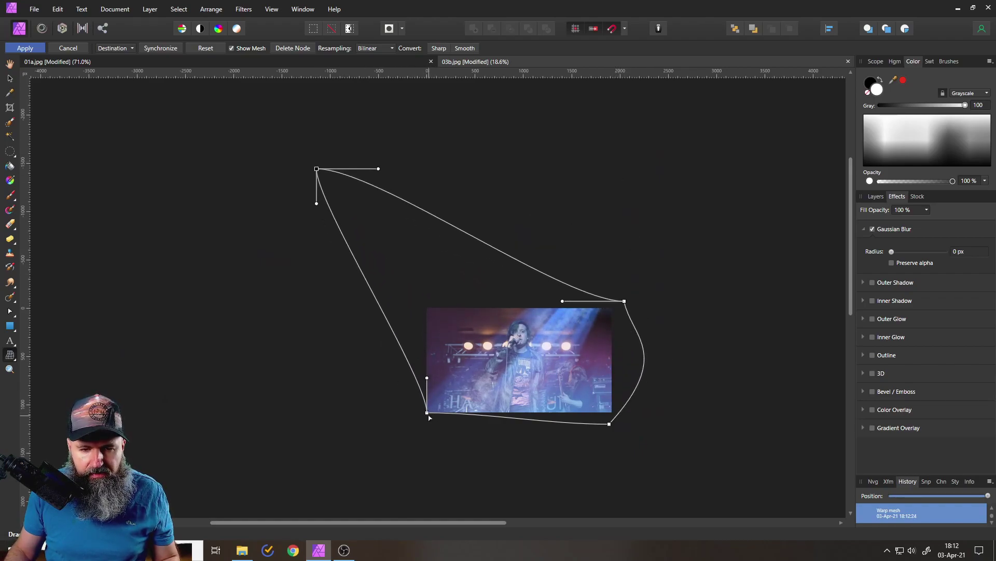
pyautogui.moveTo(428, 413); pyautogui.dragTo(413, 362)
pyautogui.scroll(3, 467, 389)
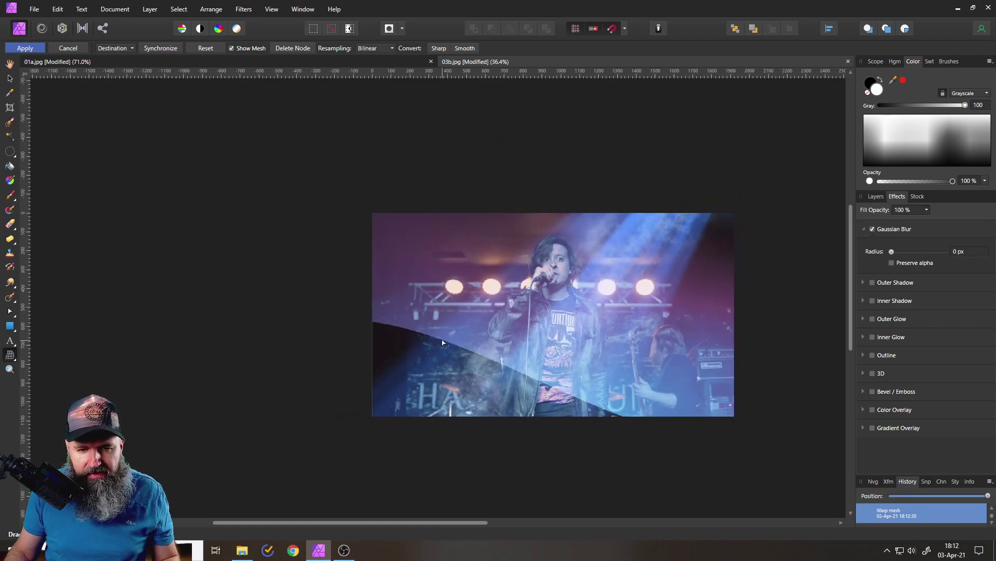
pyautogui.scroll(5, 442, 343)
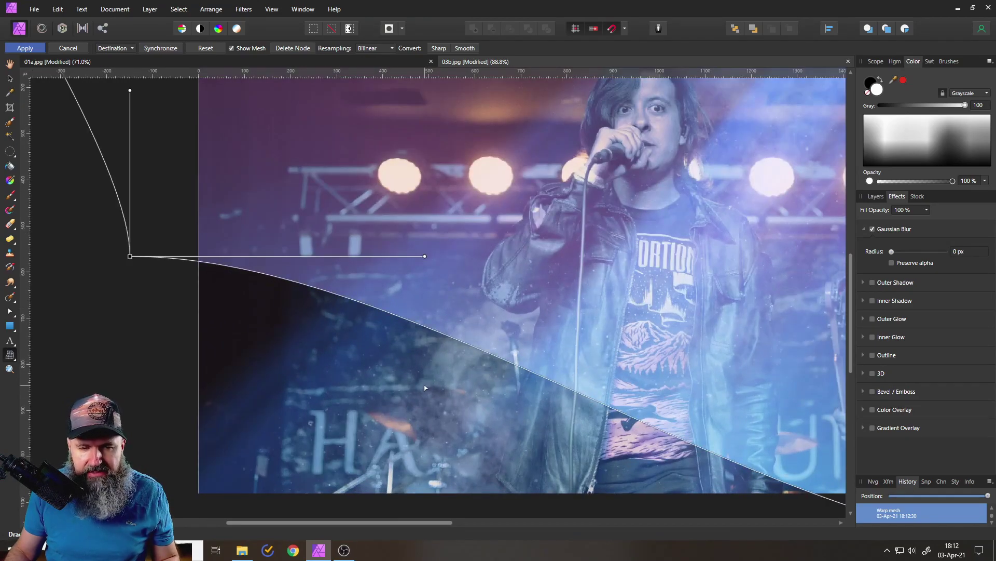
pyautogui.scroll(-4, 425, 388)
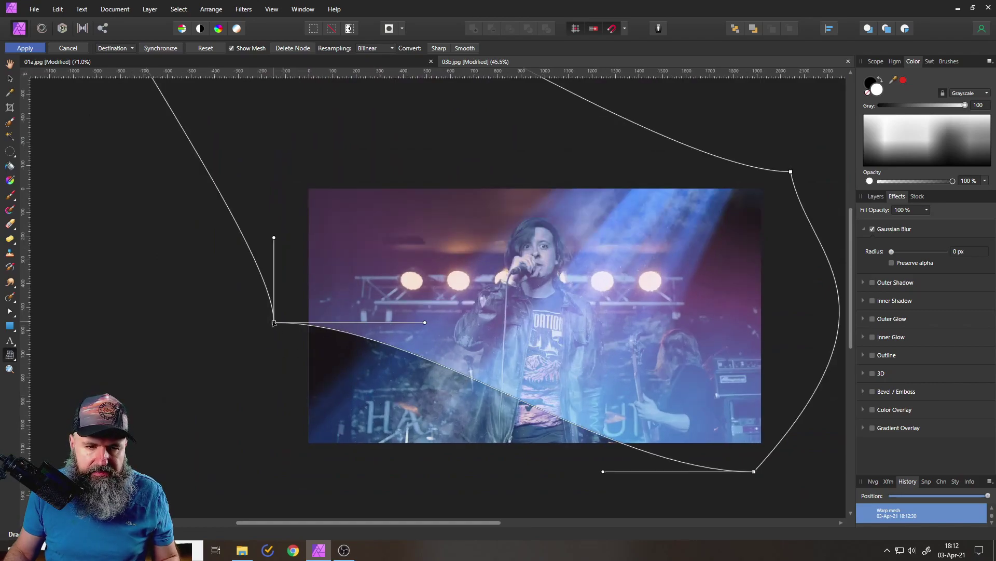
pyautogui.moveTo(274, 323); pyautogui.dragTo(236, 490)
pyautogui.scroll(-3, 267, 422)
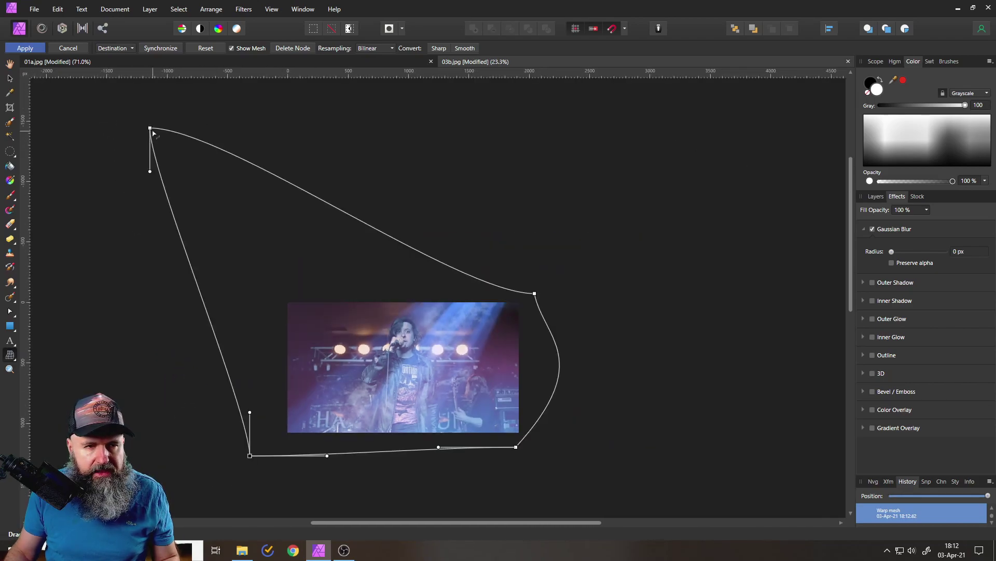
pyautogui.moveTo(153, 131); pyautogui.dragTo(262, 294)
pyautogui.scroll(4, 368, 419)
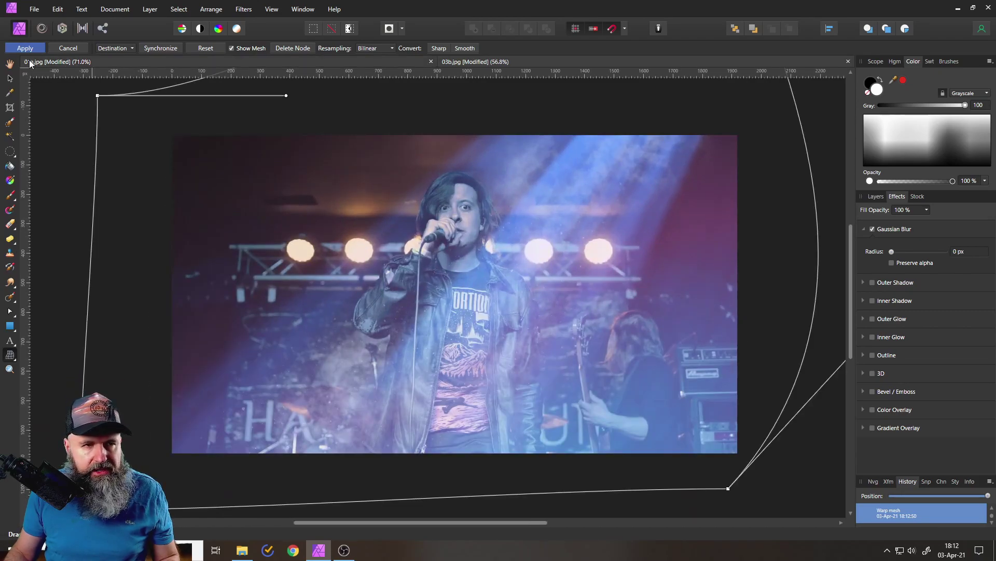
pyautogui.click(26, 48)
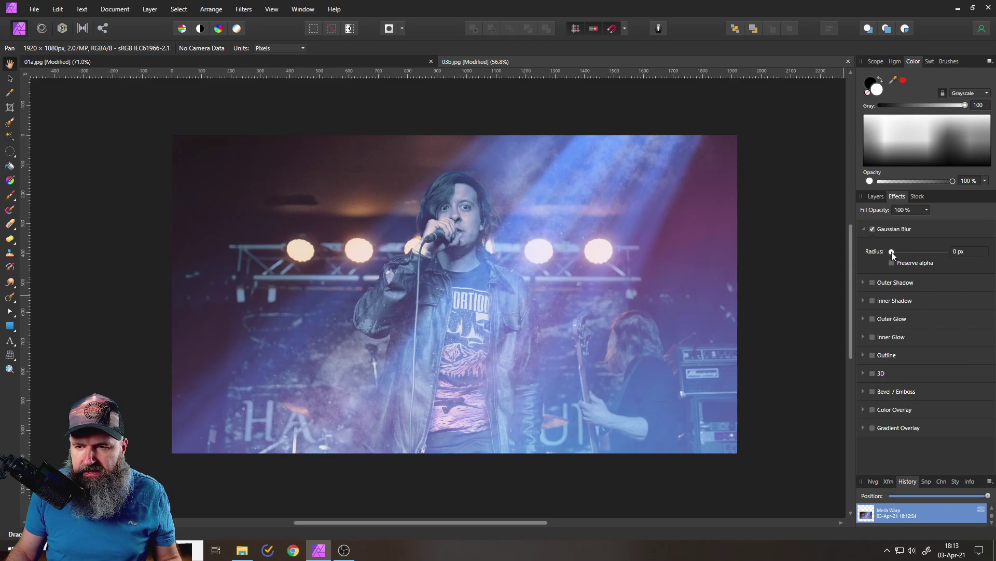
# Step: Set the overlay's Gaussian Blur radius to 16.4 px and hide the 15.png layer
pyautogui.moveTo(891, 251); pyautogui.dragTo(913, 257)
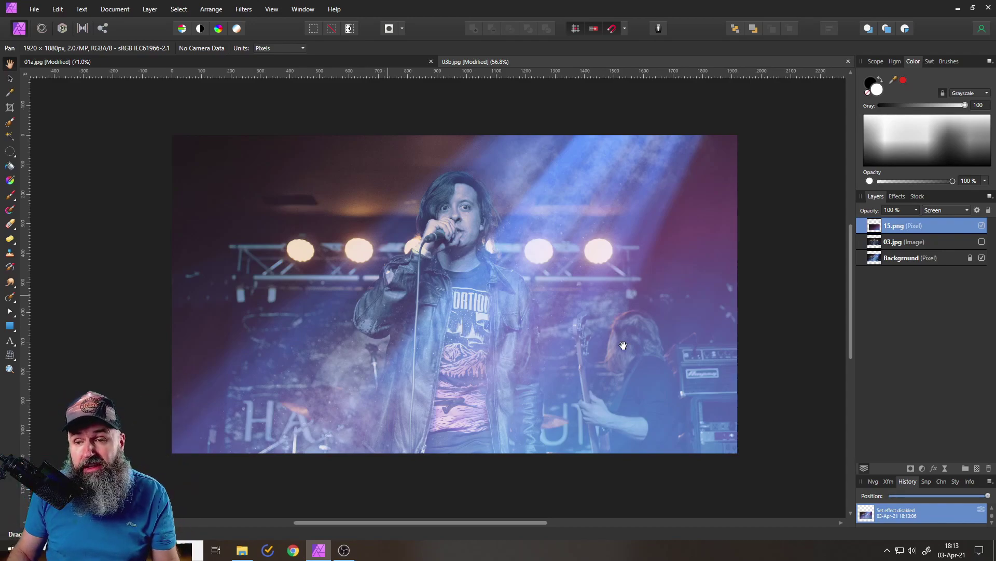
pyautogui.click(898, 196)
pyautogui.click(885, 230)
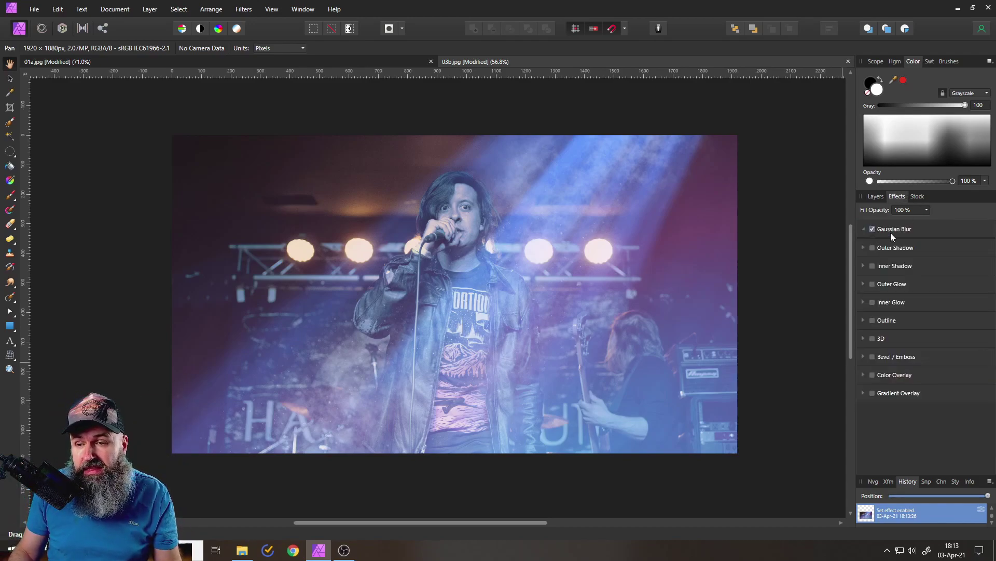
pyautogui.moveTo(893, 251); pyautogui.dragTo(919, 252)
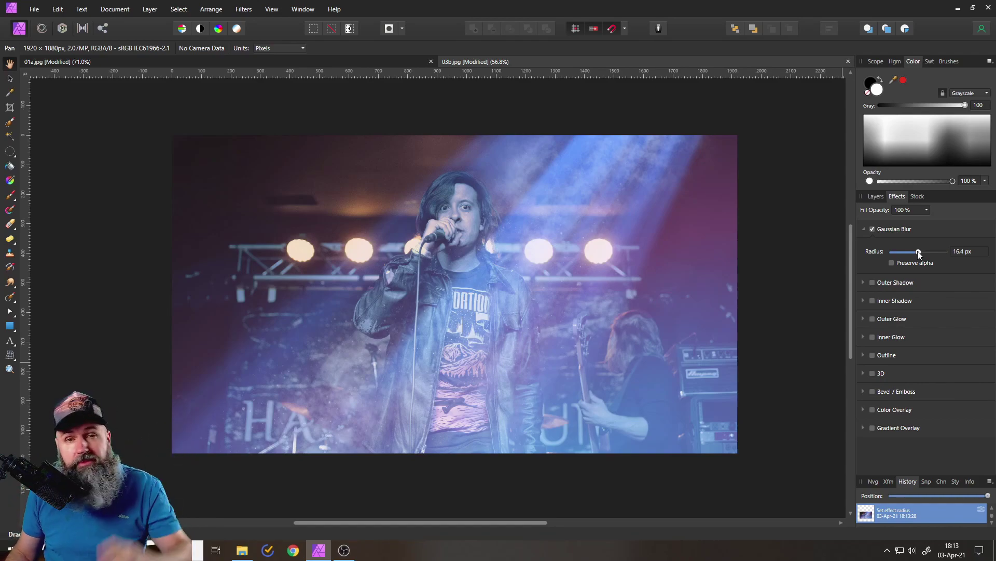
pyautogui.click(876, 196)
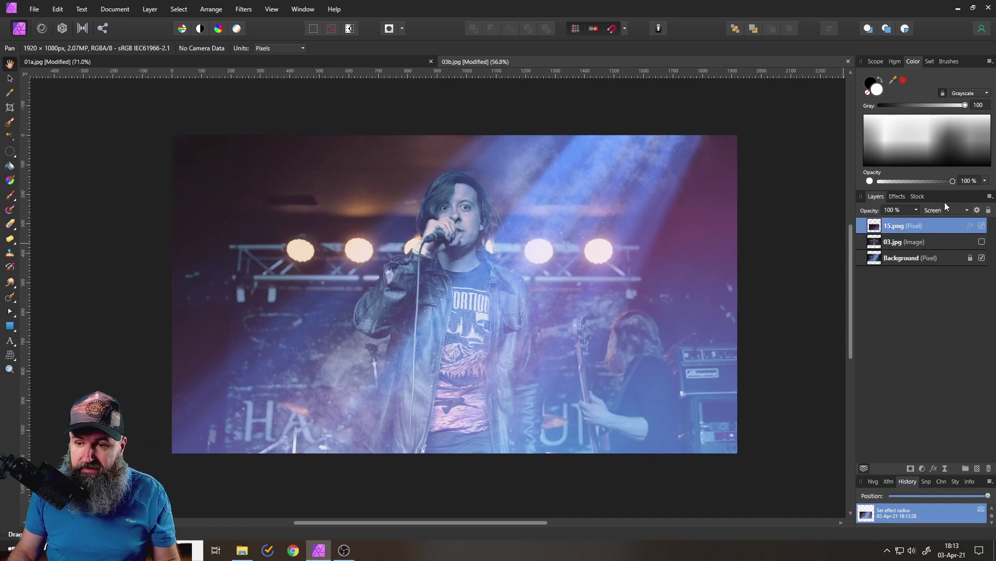
pyautogui.click(982, 226)
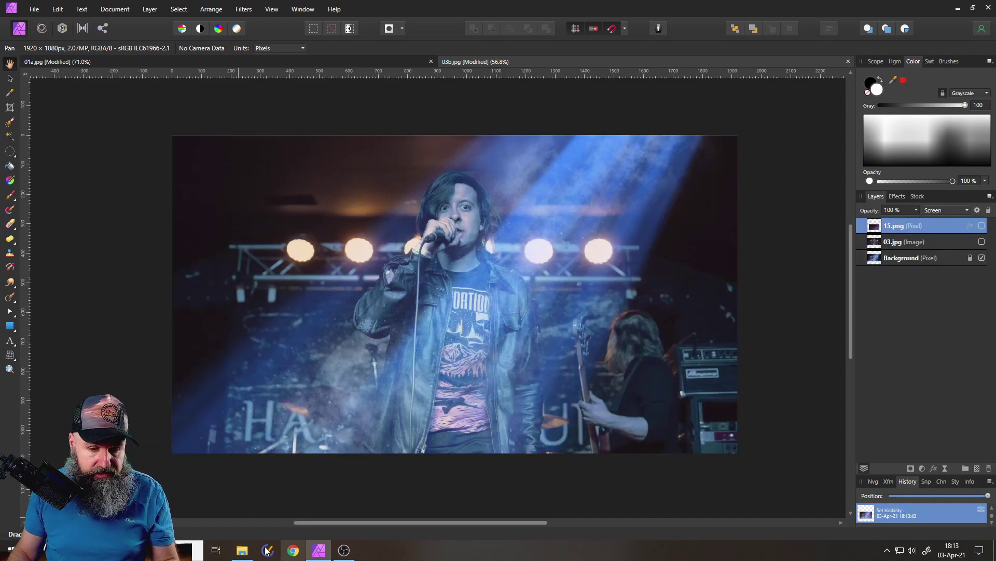
# Step: Drag 03.png into the concert photo, stretch it over the whole image, and blend it in Screen mode
pyautogui.click(242, 550)
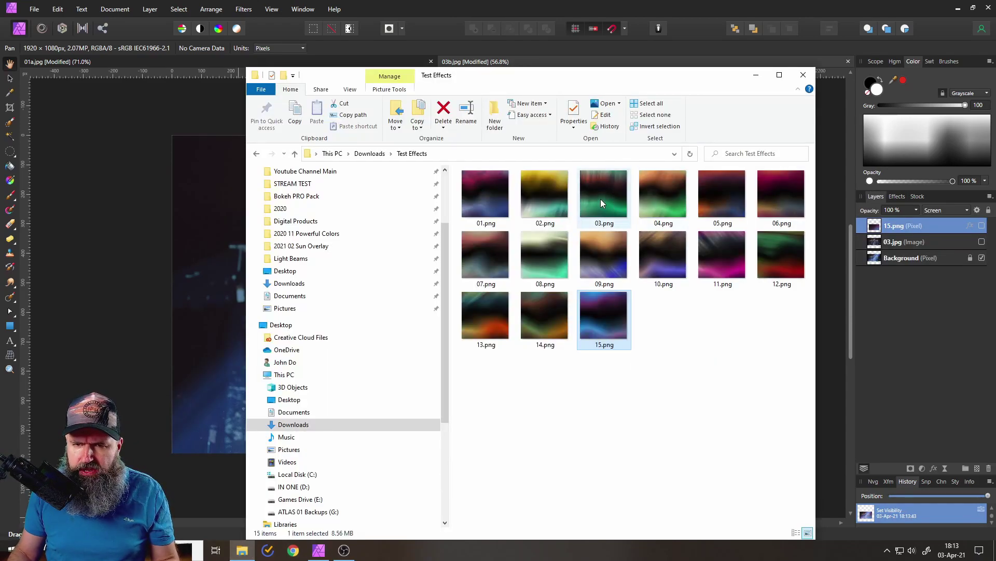
pyautogui.moveTo(601, 197); pyautogui.dragTo(187, 264)
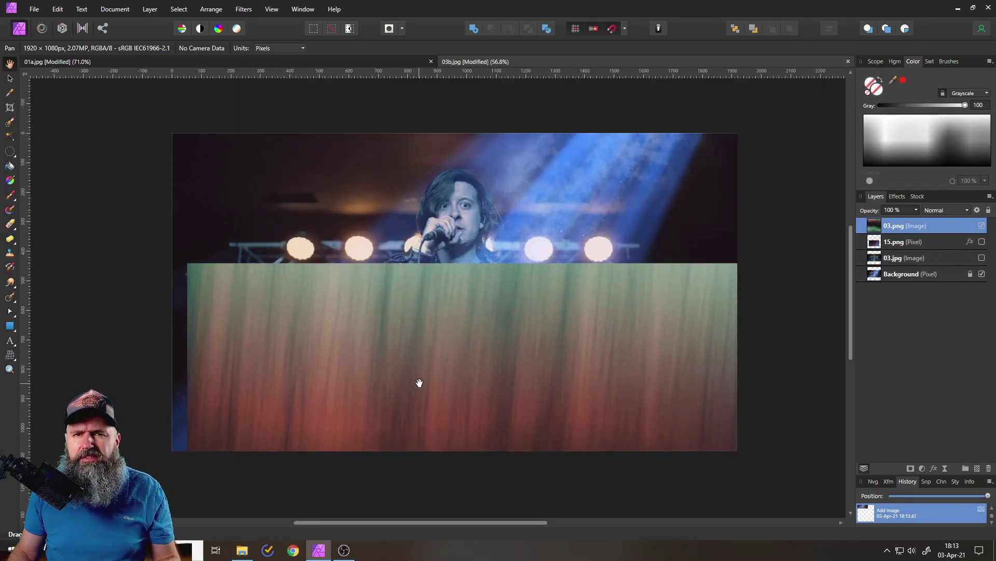
pyautogui.click(10, 78)
pyautogui.moveTo(357, 364); pyautogui.dragTo(442, 129)
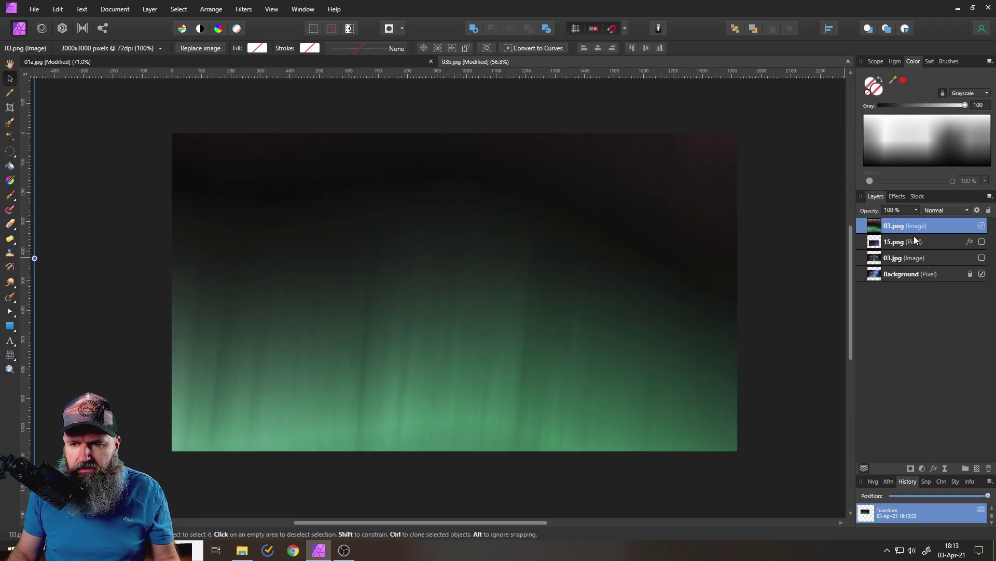
pyautogui.click(937, 214)
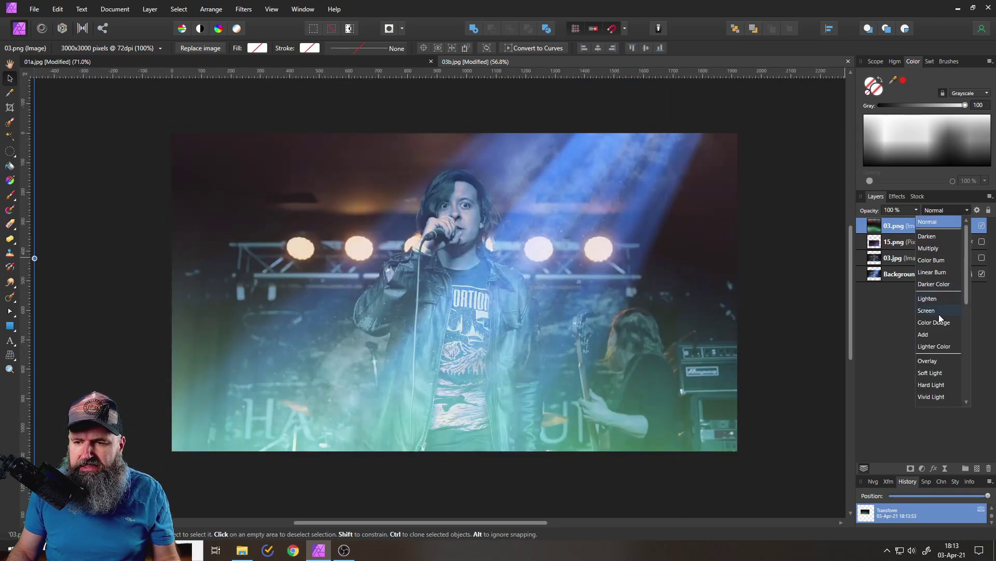
pyautogui.click(938, 312)
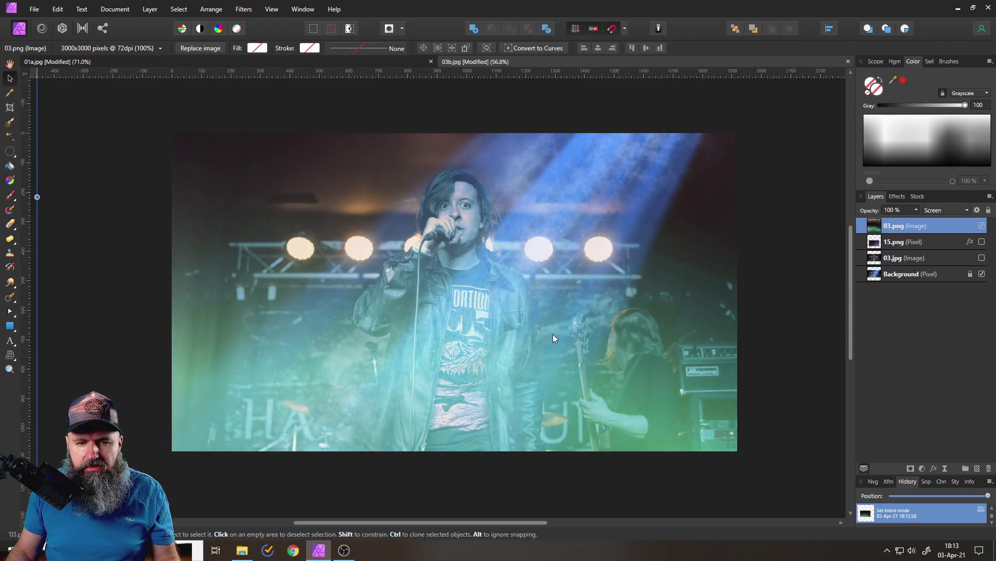
pyautogui.click(553, 340)
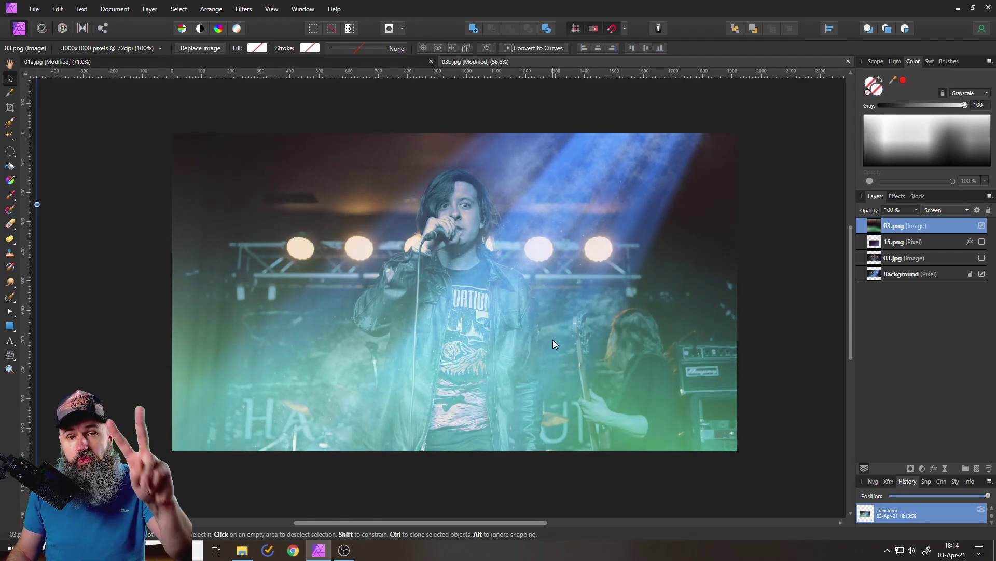
pyautogui.click(923, 468)
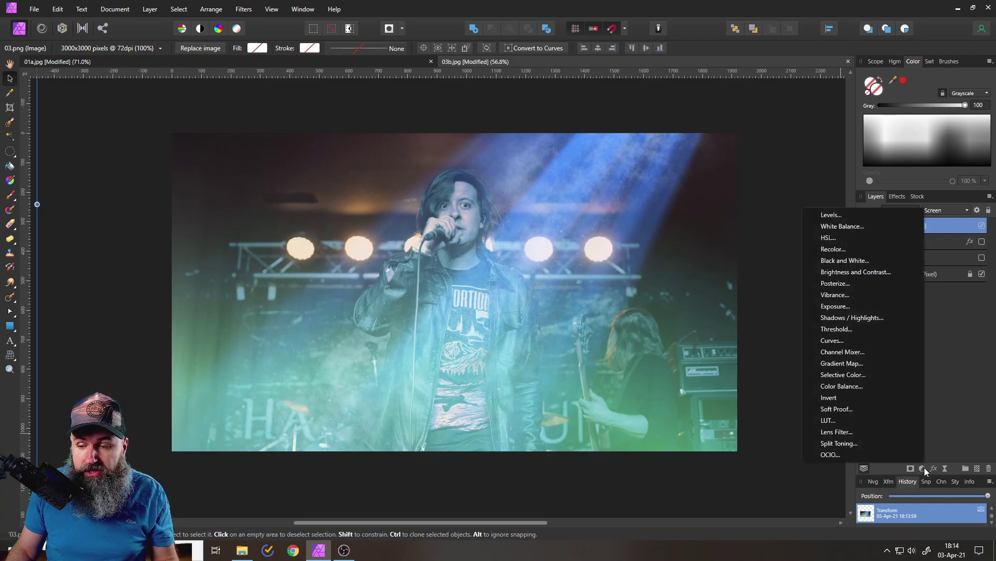
pyautogui.click(830, 237)
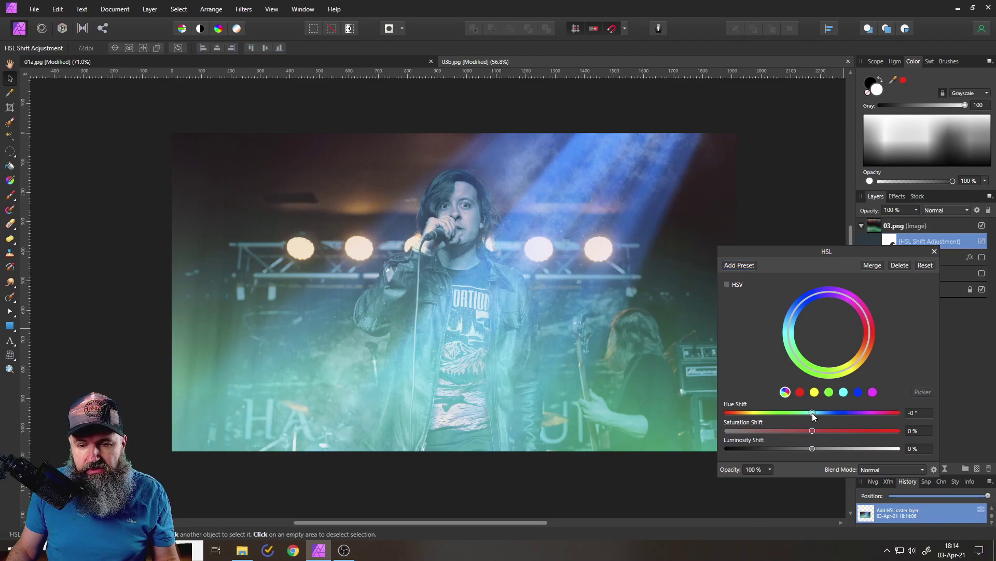
pyautogui.moveTo(813, 413)
pyautogui.mouseDown()
pyautogui.moveTo(785, 412)
pyautogui.moveTo(877, 409)
pyautogui.moveTo(783, 412)
pyautogui.moveTo(796, 412)
pyautogui.mouseUp()
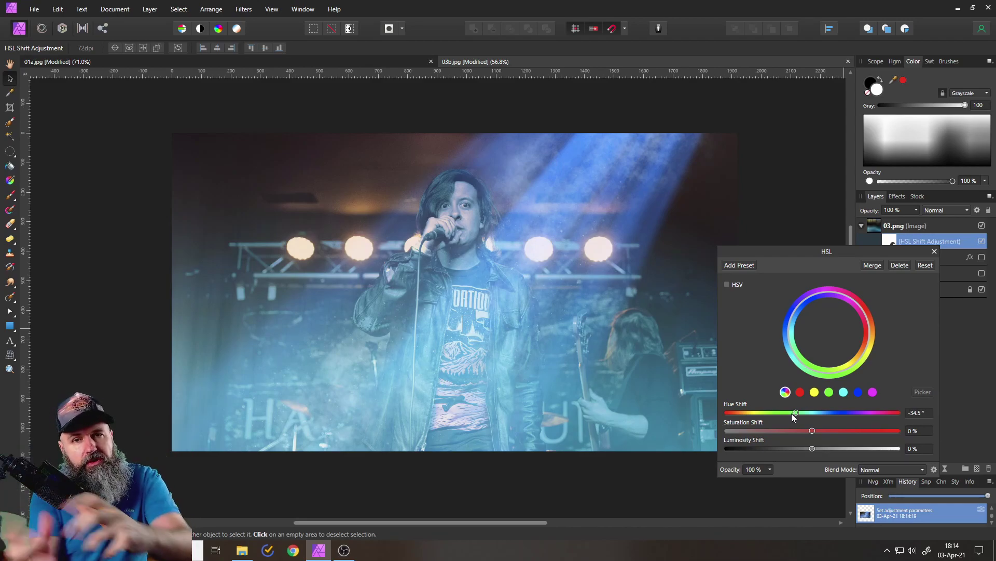
pyautogui.click(900, 264)
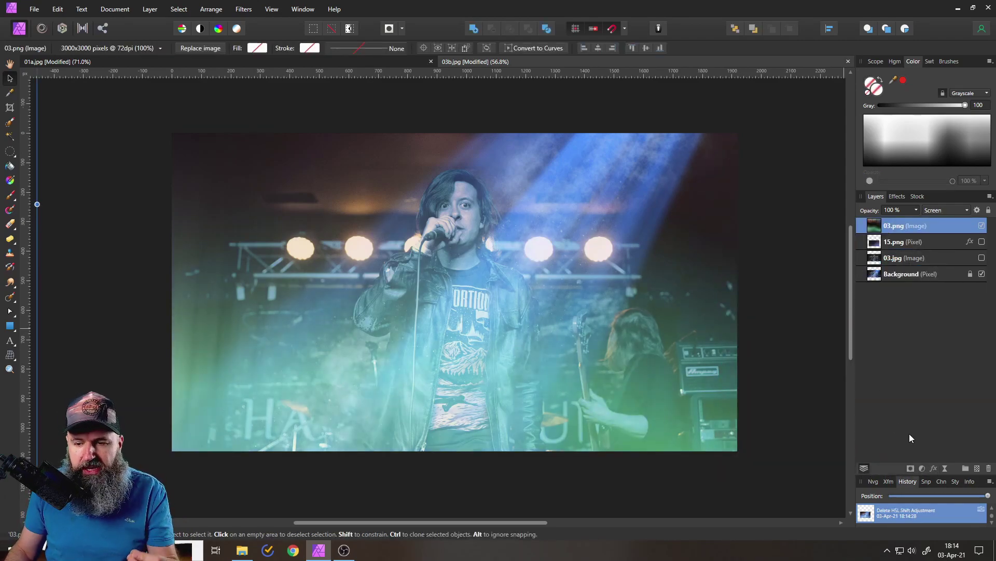
# Step: Nest a Recolor adjustment at hue 0°, saturation 100% inside the 03.png overlay
pyautogui.click(923, 469)
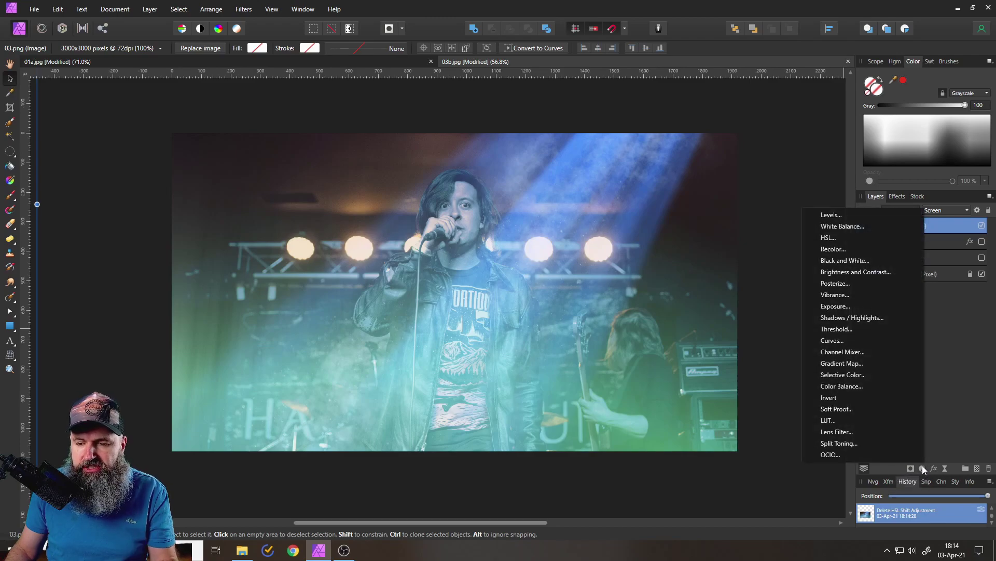
pyautogui.click(833, 249)
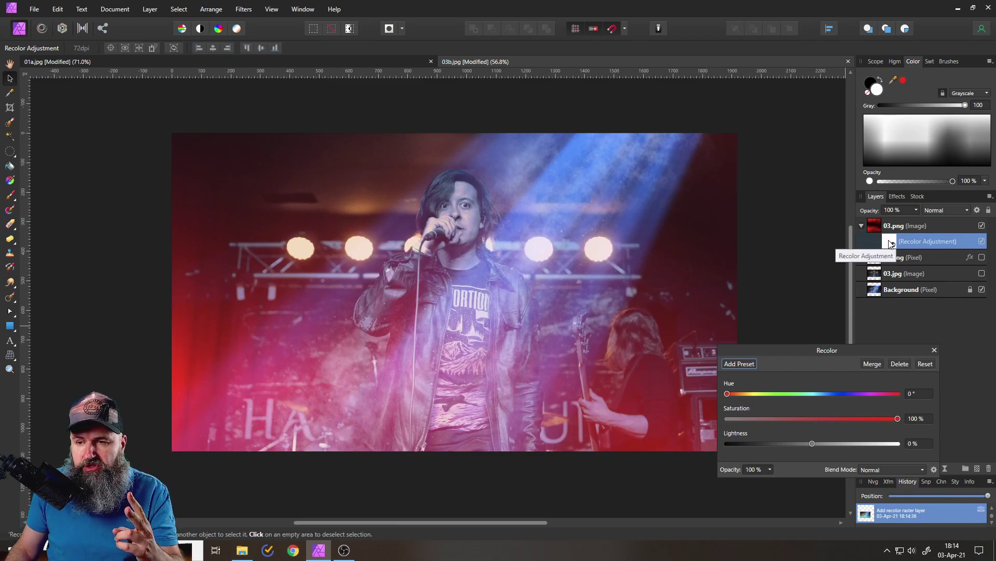
pyautogui.click(658, 29)
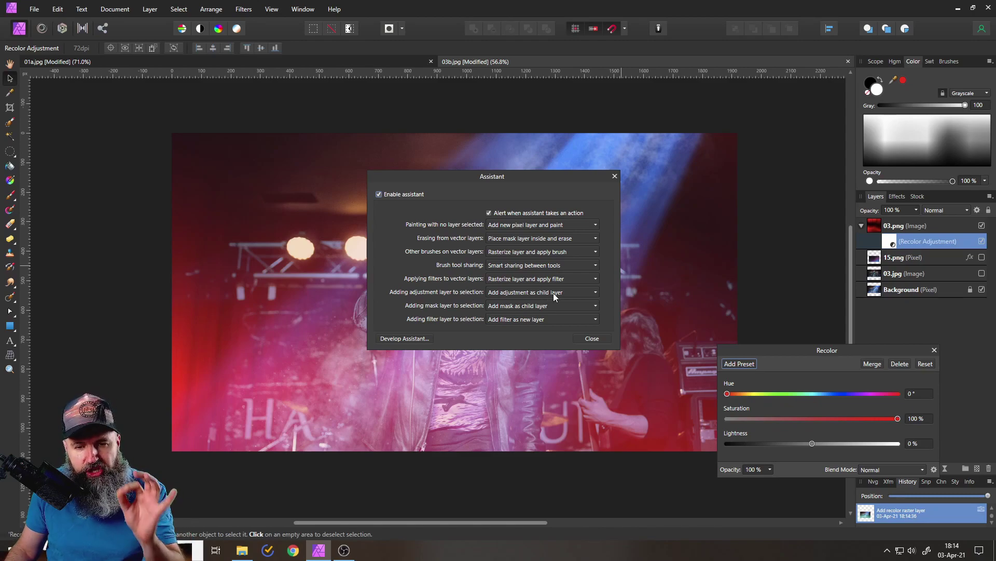
pyautogui.click(617, 177)
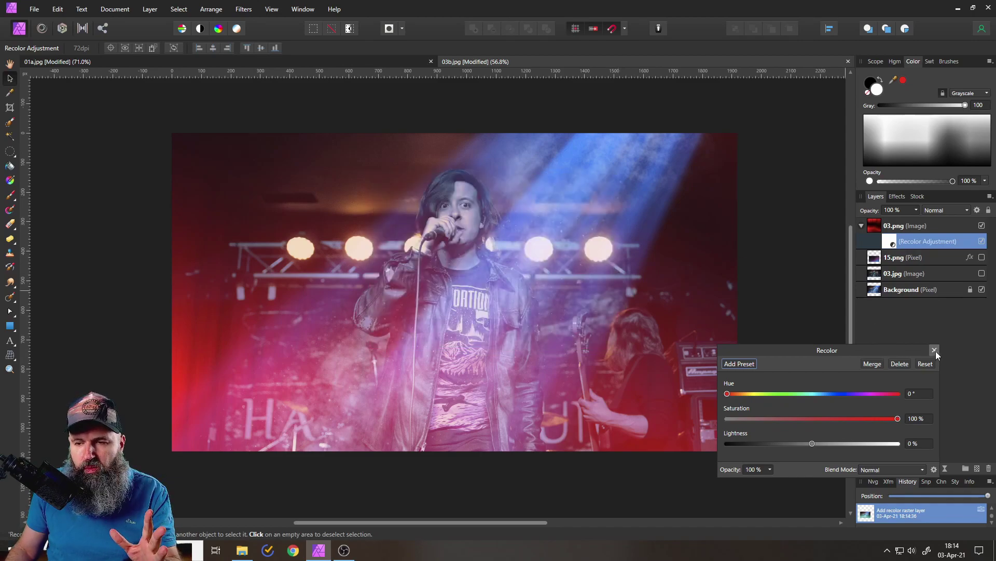
pyautogui.moveTo(892, 244); pyautogui.dragTo(886, 217)
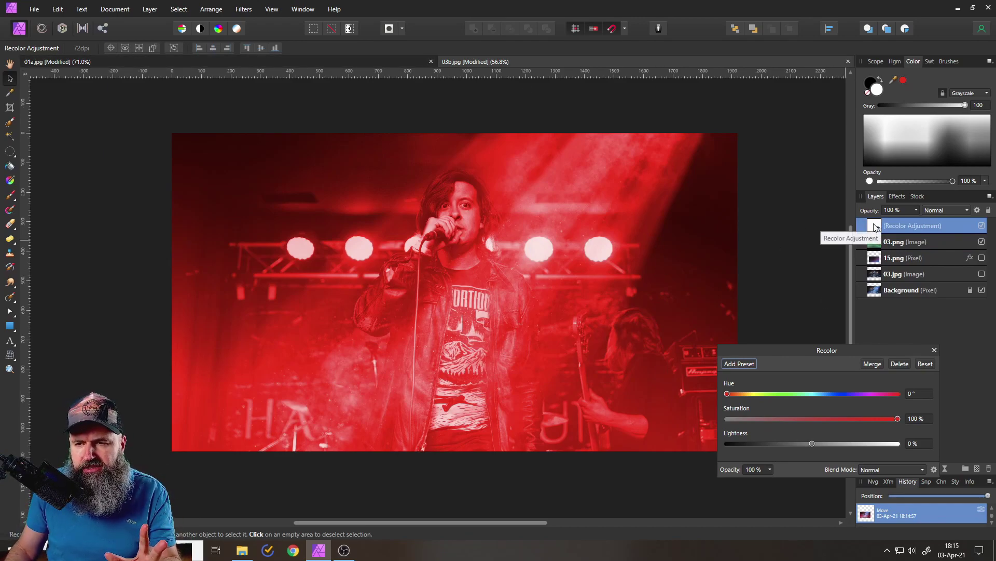
pyautogui.moveTo(877, 228)
pyautogui.mouseDown()
pyautogui.moveTo(888, 249)
pyautogui.moveTo(881, 244)
pyautogui.mouseUp()
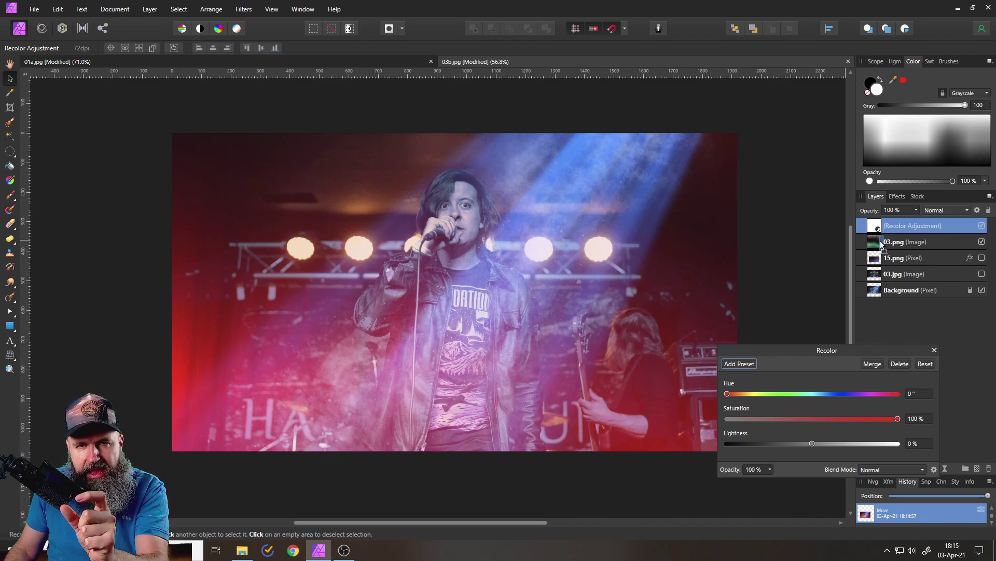
pyautogui.moveTo(880, 245); pyautogui.dragTo(881, 245)
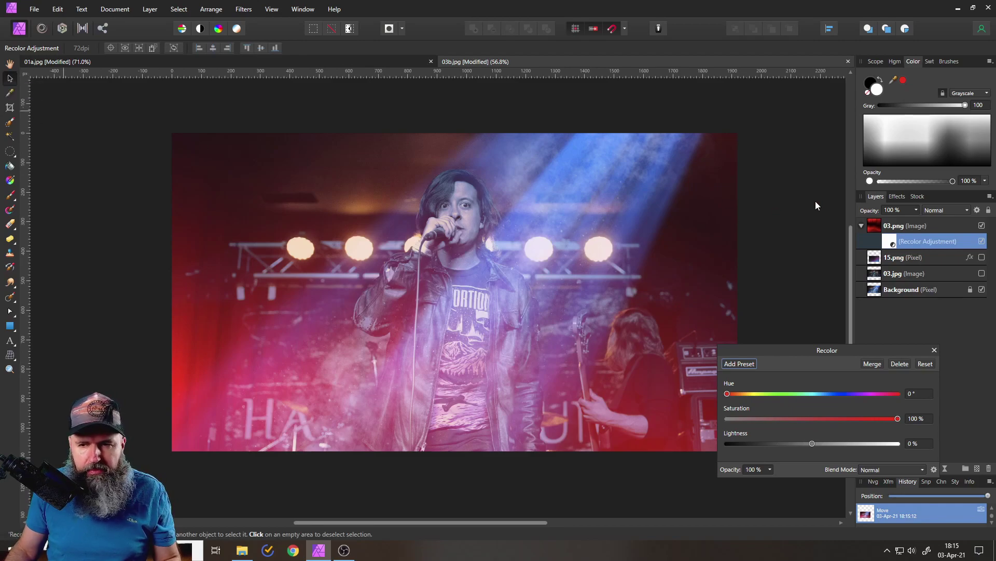
pyautogui.click(874, 225)
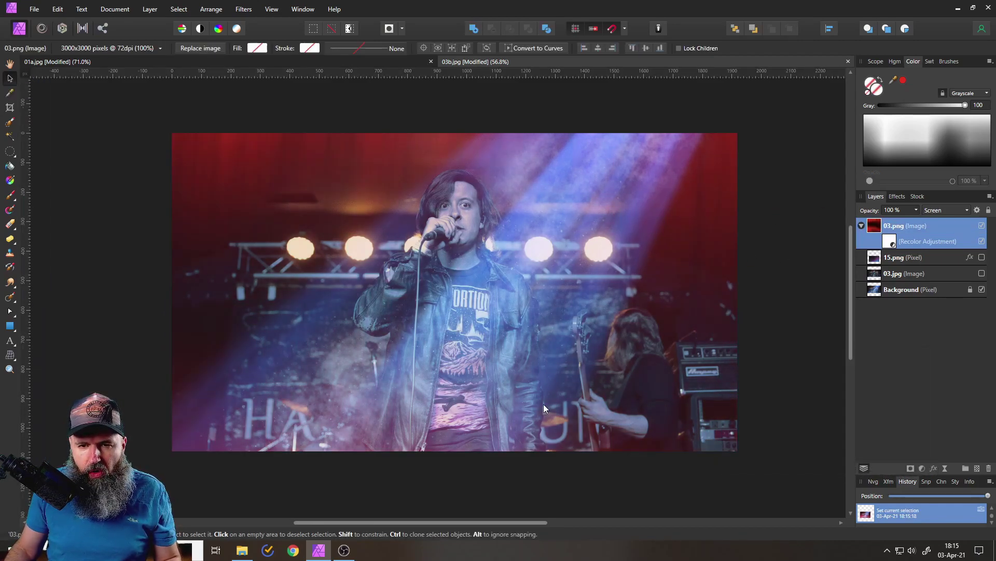
# Step: Enlarge the 03.png light overlay and reposition it over the stage
pyautogui.moveTo(543, 404); pyautogui.dragTo(562, 262)
pyautogui.scroll(-2, 563, 262)
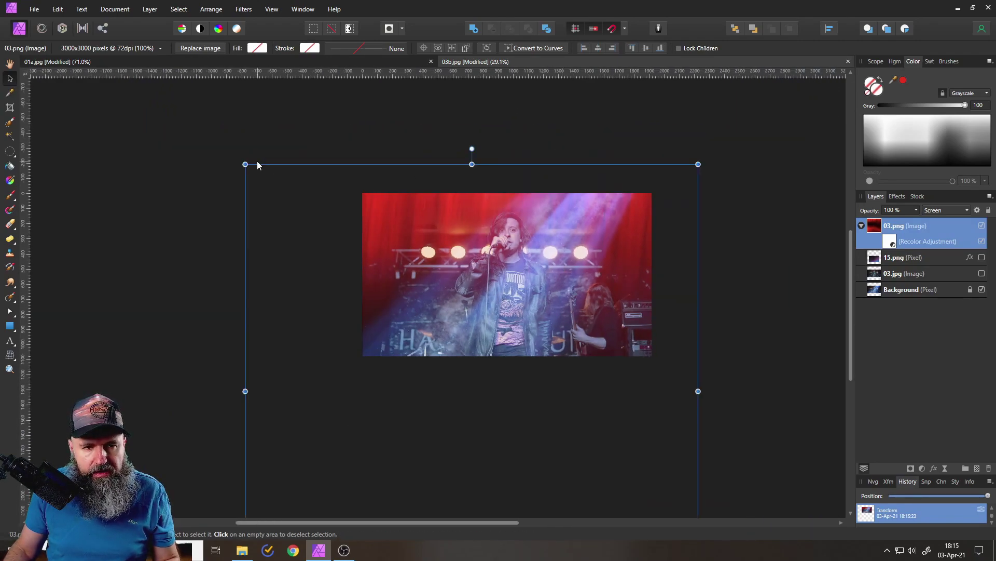
pyautogui.moveTo(245, 164); pyautogui.dragTo(340, 242)
pyautogui.moveTo(569, 347); pyautogui.dragTo(566, 248)
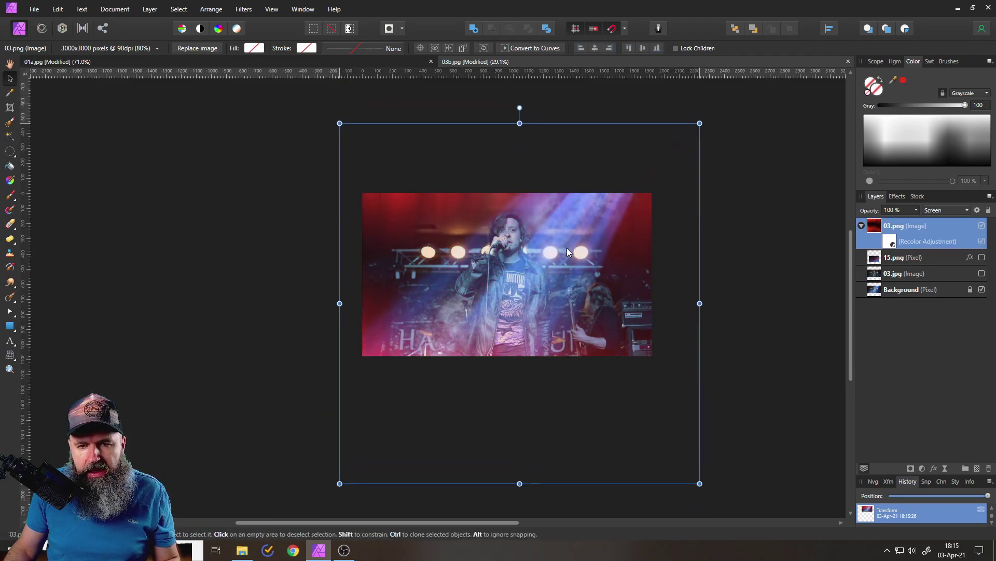
# Step: Change the Recolor hue to 30.6° for a warm orange tint
pyautogui.doubleClick(891, 242)
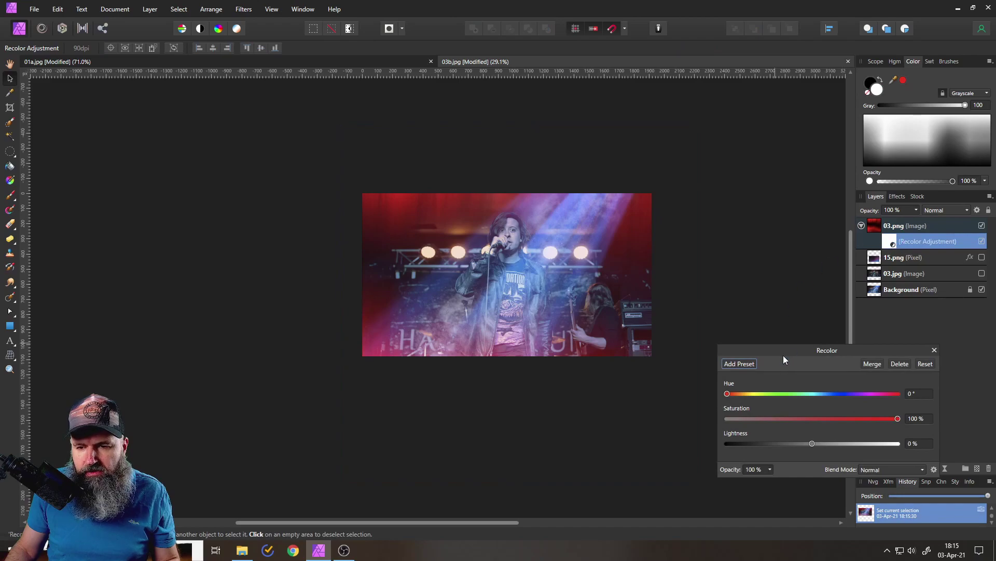
pyautogui.moveTo(783, 354); pyautogui.dragTo(711, 250)
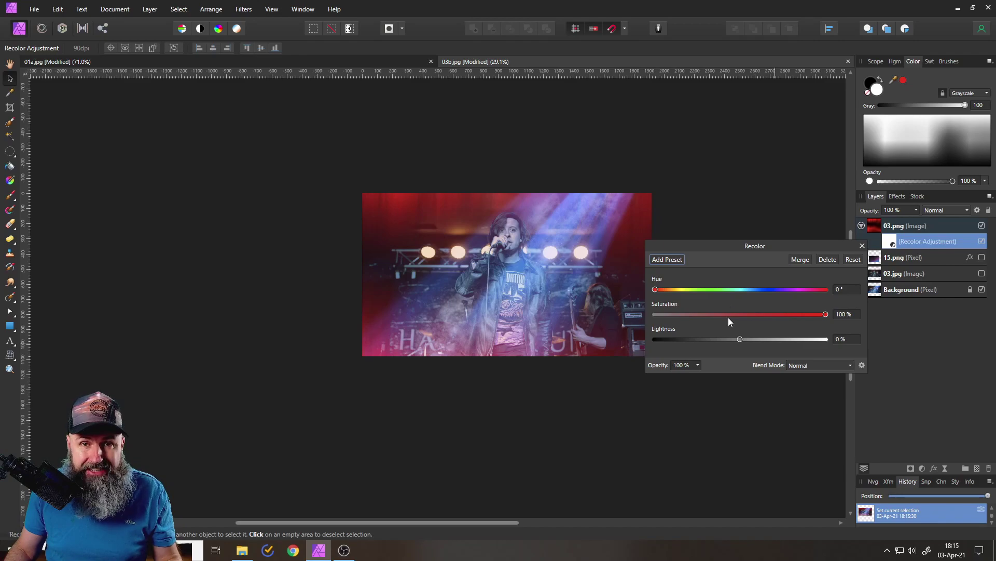
pyautogui.moveTo(656, 294)
pyautogui.mouseDown()
pyautogui.moveTo(823, 294)
pyautogui.moveTo(670, 294)
pyautogui.mouseUp()
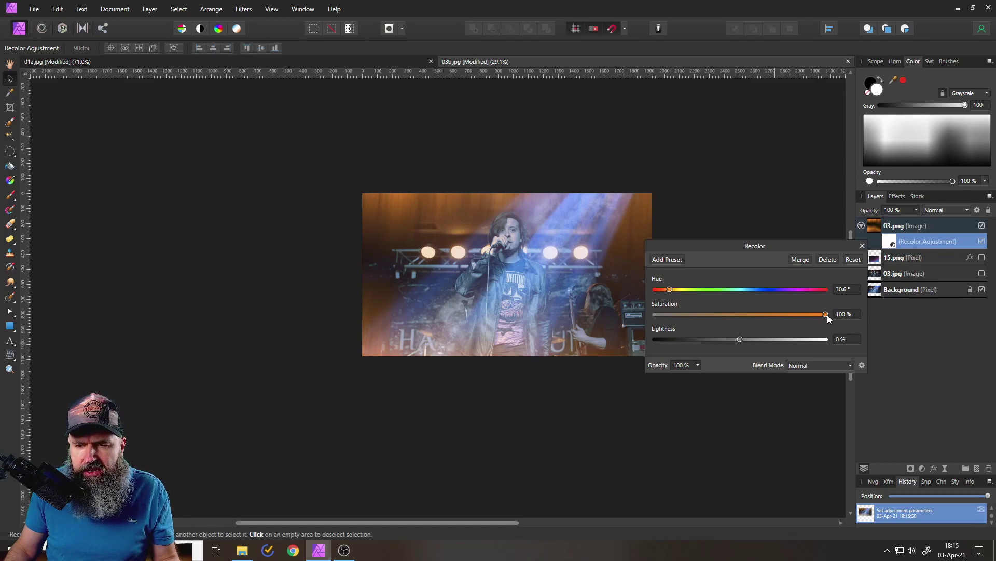
pyautogui.moveTo(827, 315); pyautogui.dragTo(866, 316)
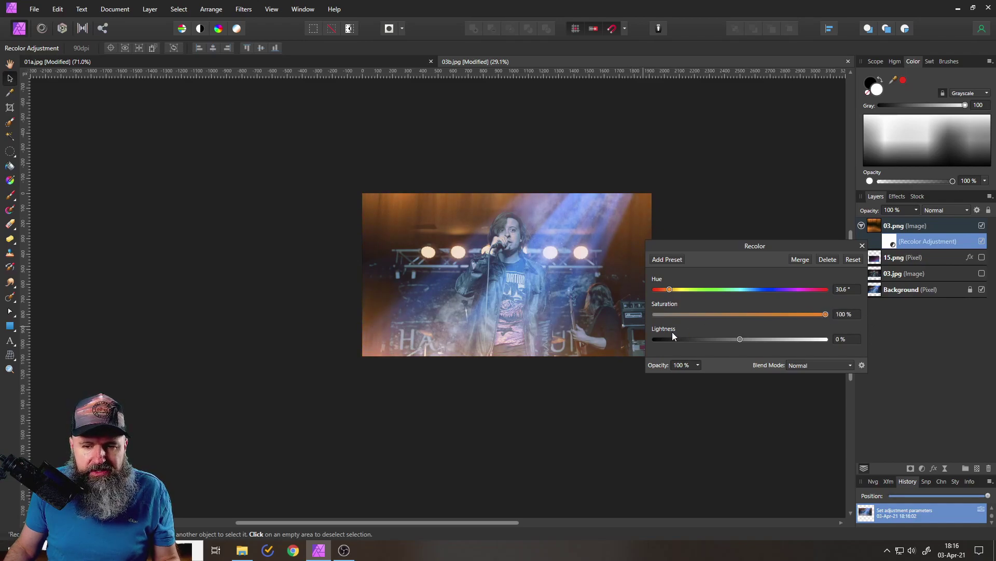
pyautogui.click(863, 247)
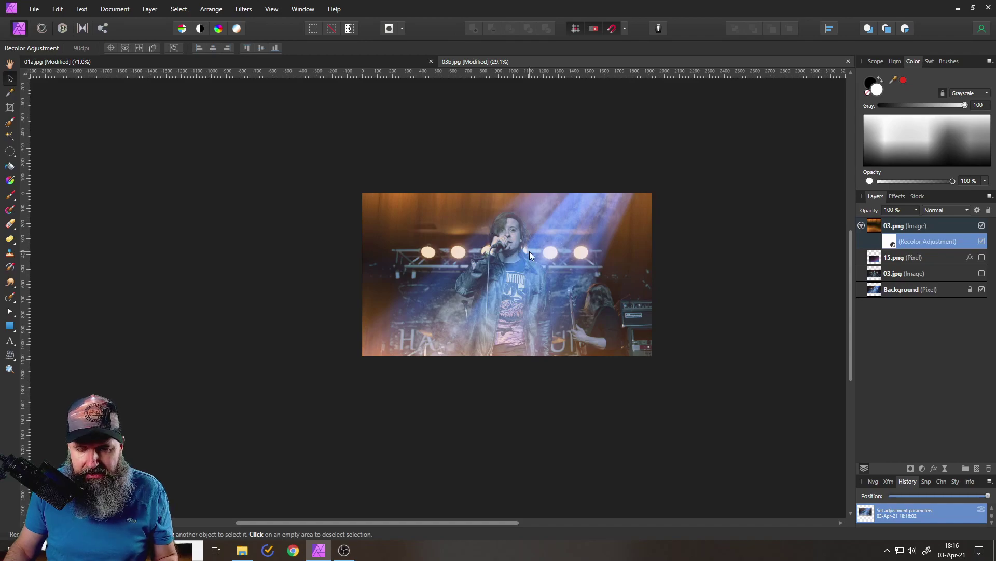
pyautogui.hotkey('ctrl', '0')
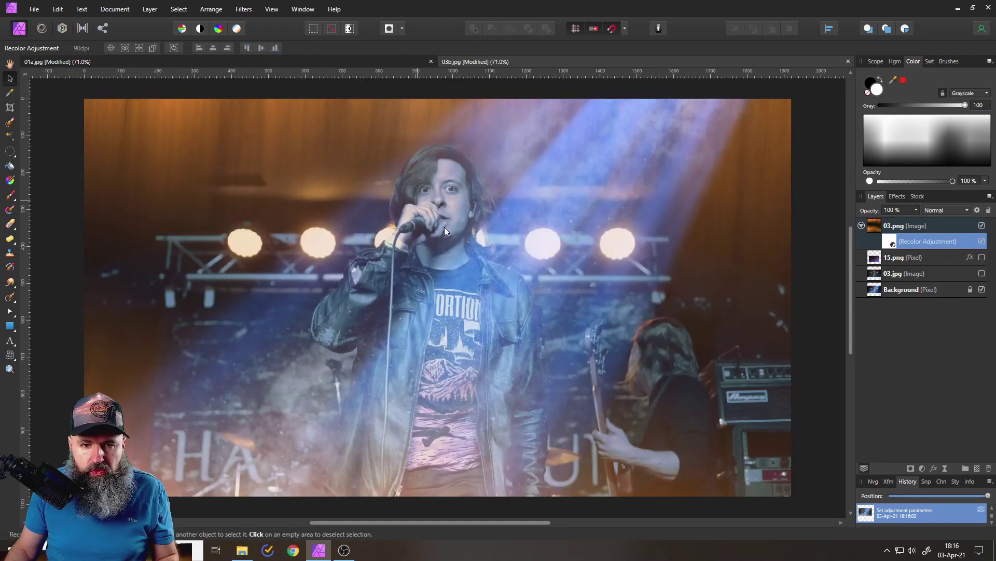
# Step: Add a Brightness/Contrast adjustment to the 03.png overlay and tweak its brightness and contrast
pyautogui.click(886, 230)
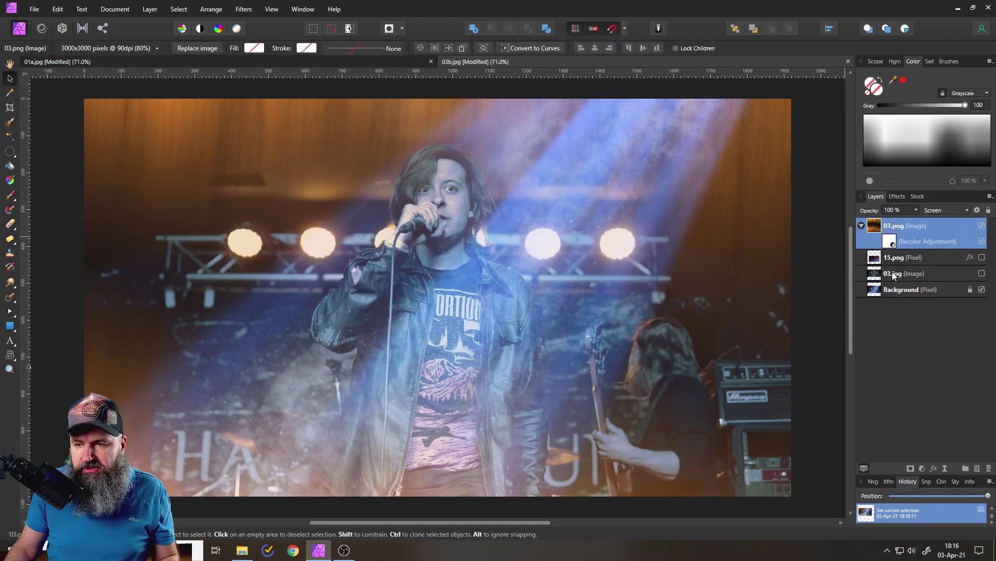
pyautogui.click(921, 469)
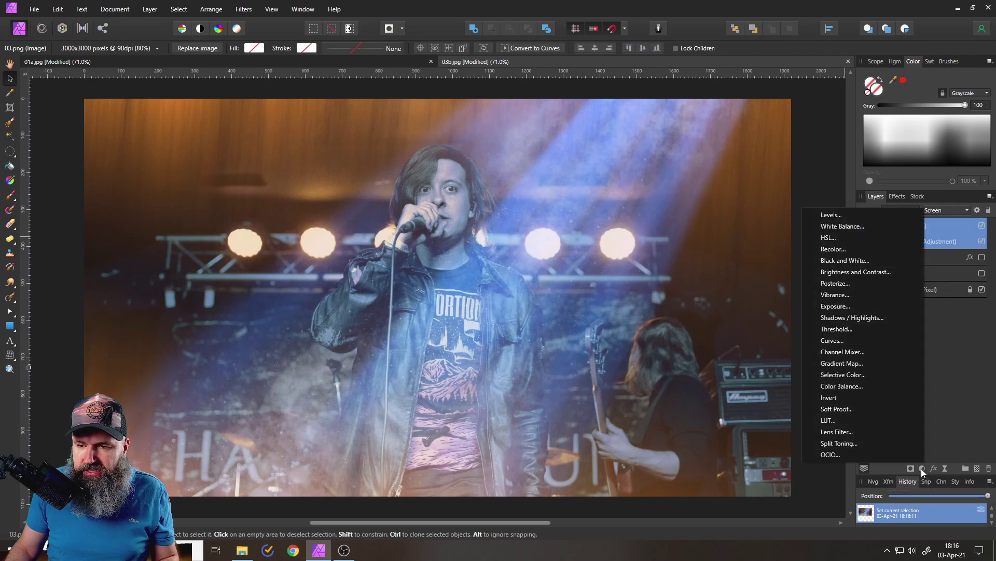
pyautogui.click(853, 270)
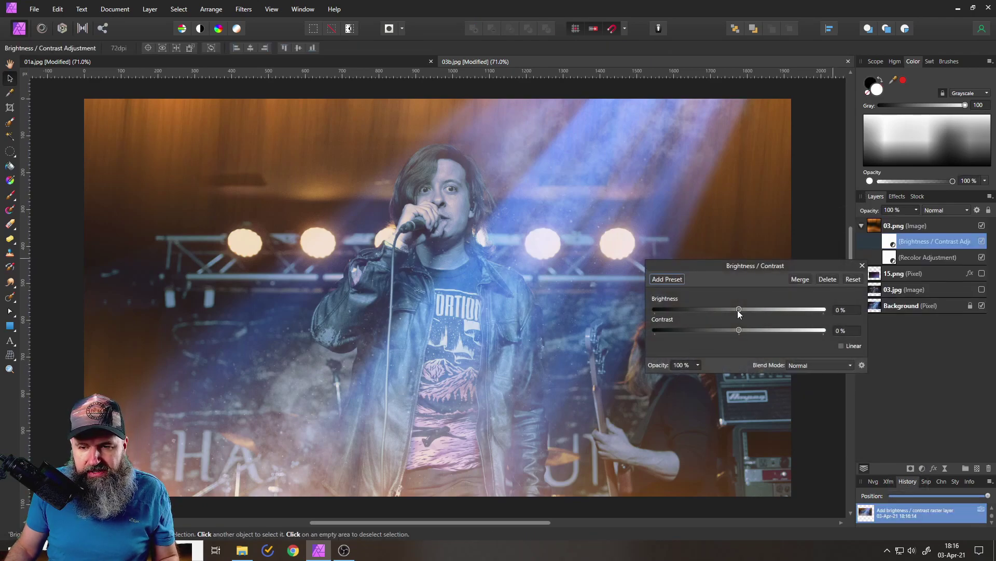
pyautogui.moveTo(739, 309); pyautogui.dragTo(820, 309)
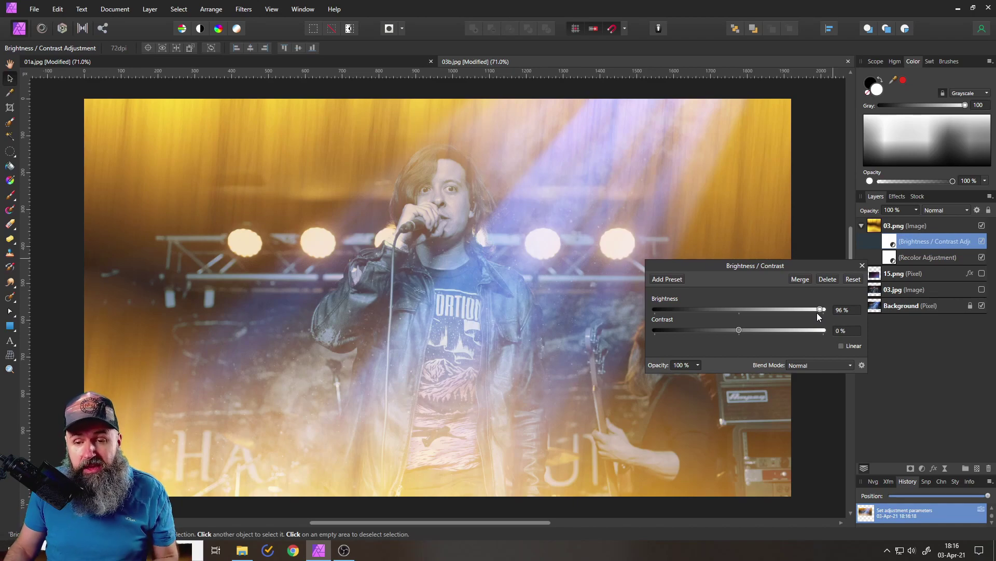
pyautogui.moveTo(739, 330); pyautogui.dragTo(794, 331)
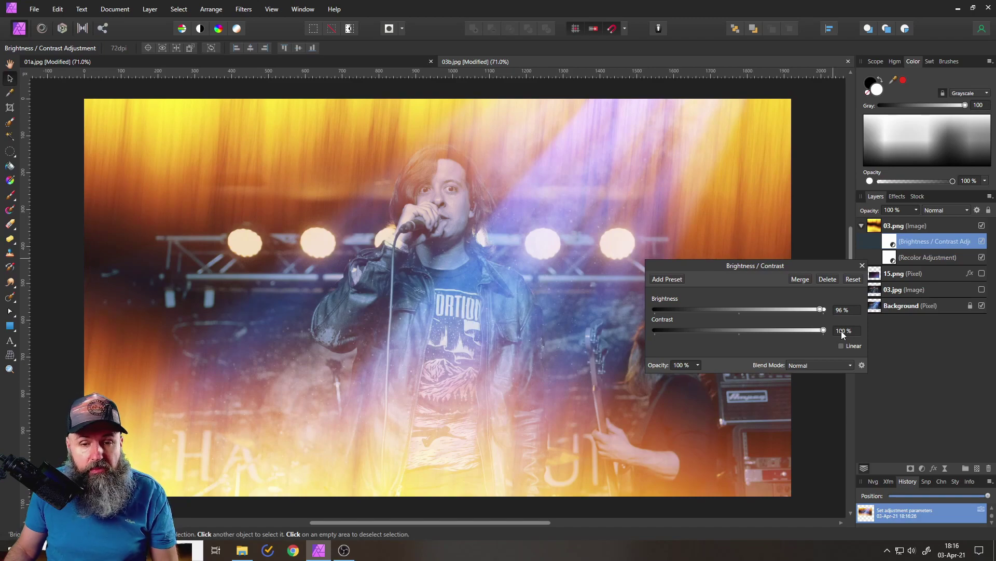
pyautogui.moveTo(841, 331); pyautogui.dragTo(761, 332)
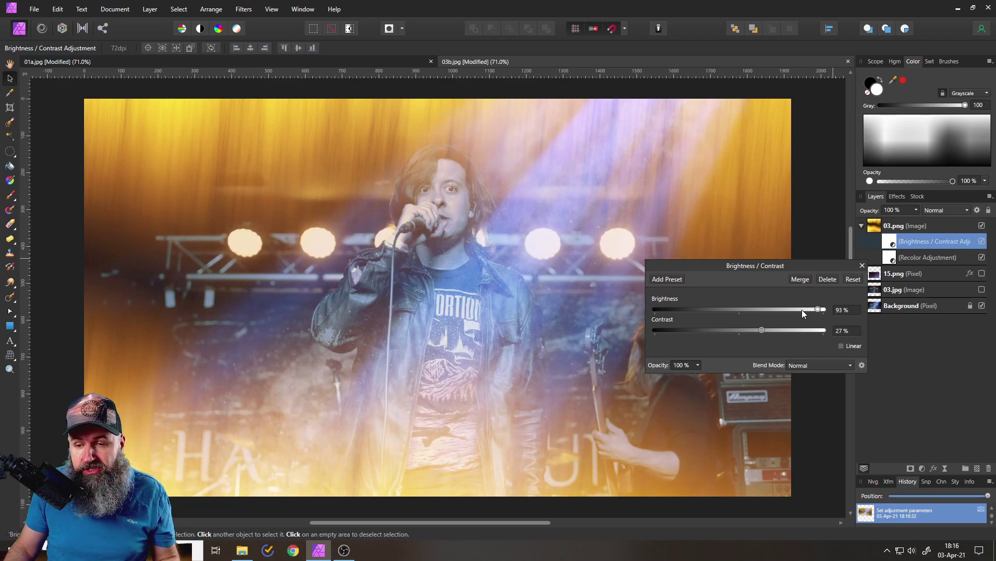
pyautogui.moveTo(803, 310); pyautogui.dragTo(777, 310)
pyautogui.click(862, 265)
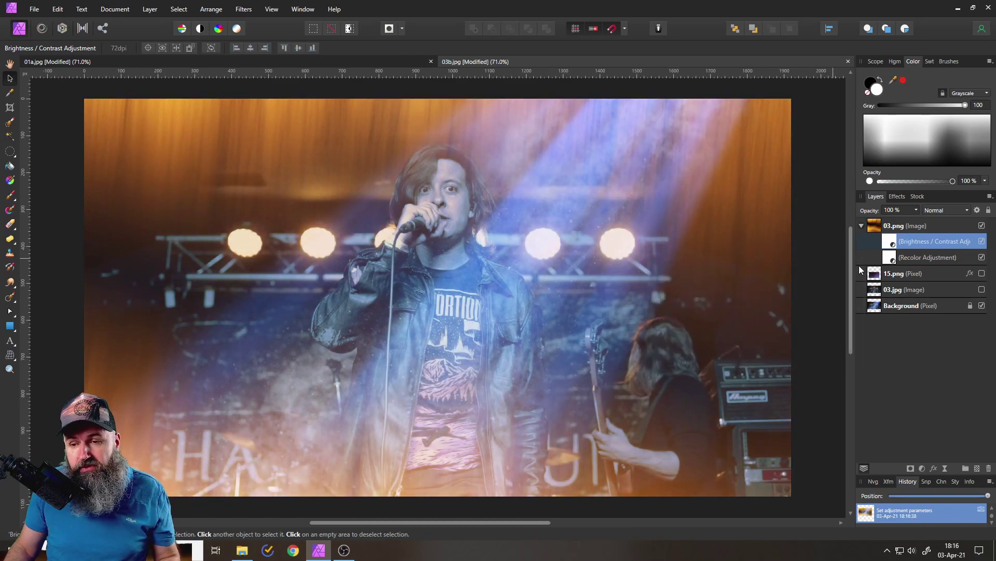
pyautogui.scroll(-1, 576, 310)
pyautogui.keyDown('ctrl'); pyautogui.scroll(-5, 573, 311); pyautogui.keyUp('ctrl')
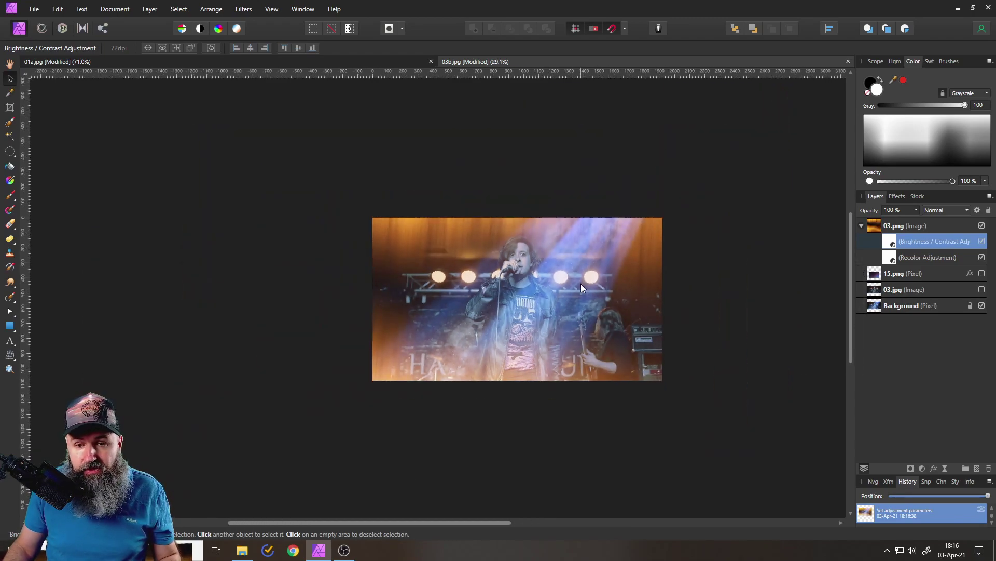
# Step: Enlarge the orange overlay, move it up and left, and switch to the angel portrait document
pyautogui.click(878, 232)
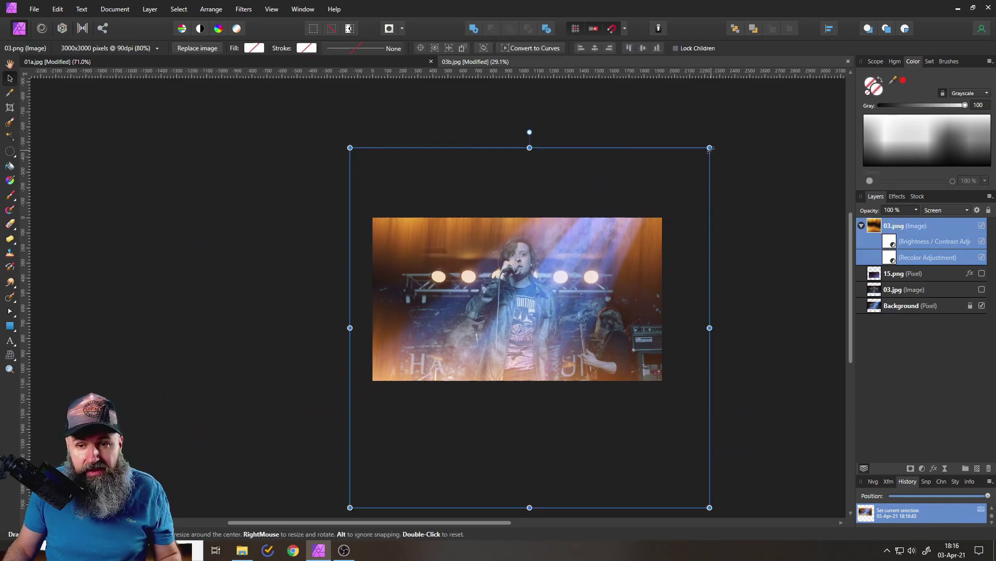
pyautogui.moveTo(710, 148); pyautogui.dragTo(813, 85)
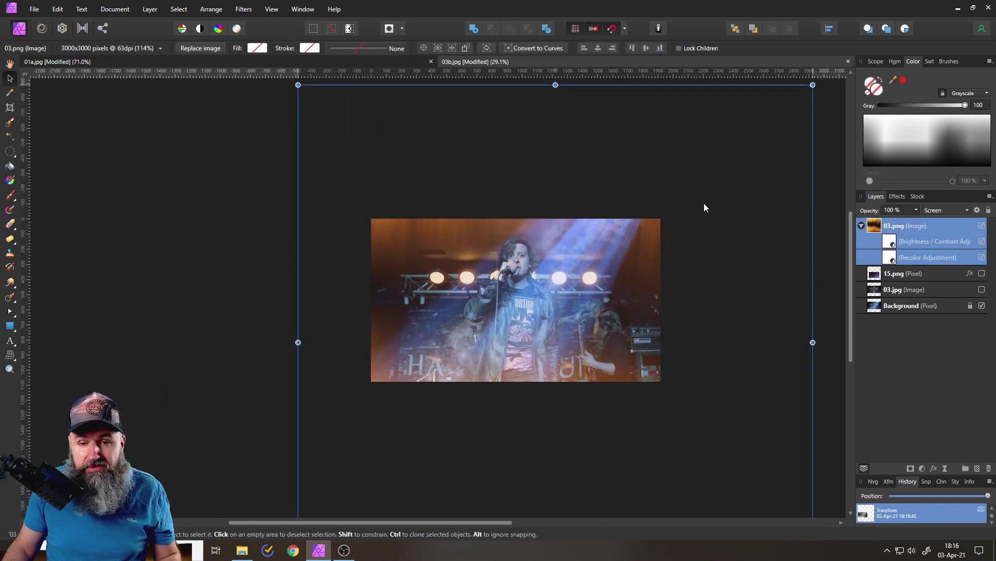
pyautogui.moveTo(704, 204); pyautogui.dragTo(670, 175)
pyautogui.scroll(2, 540, 300)
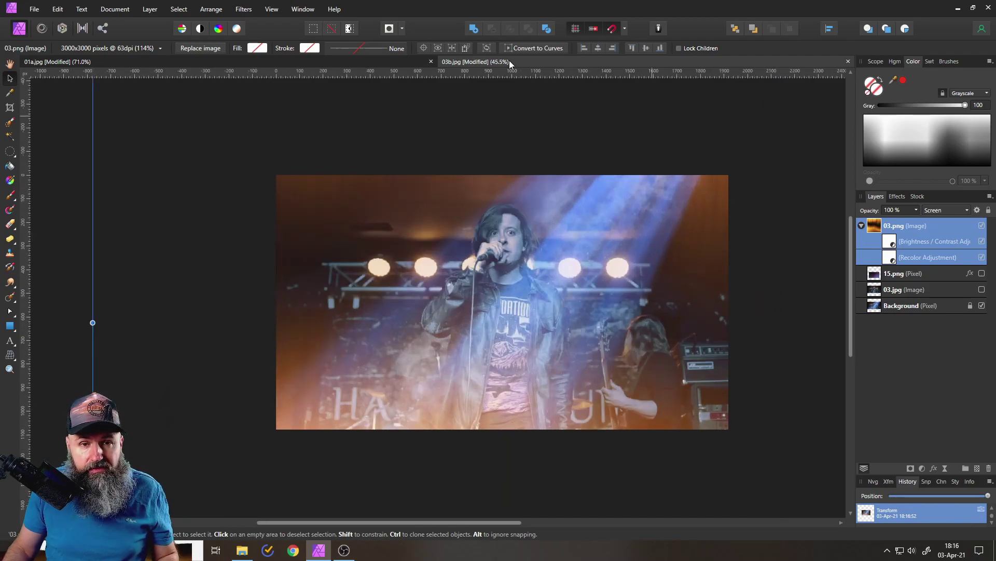
pyautogui.click(329, 60)
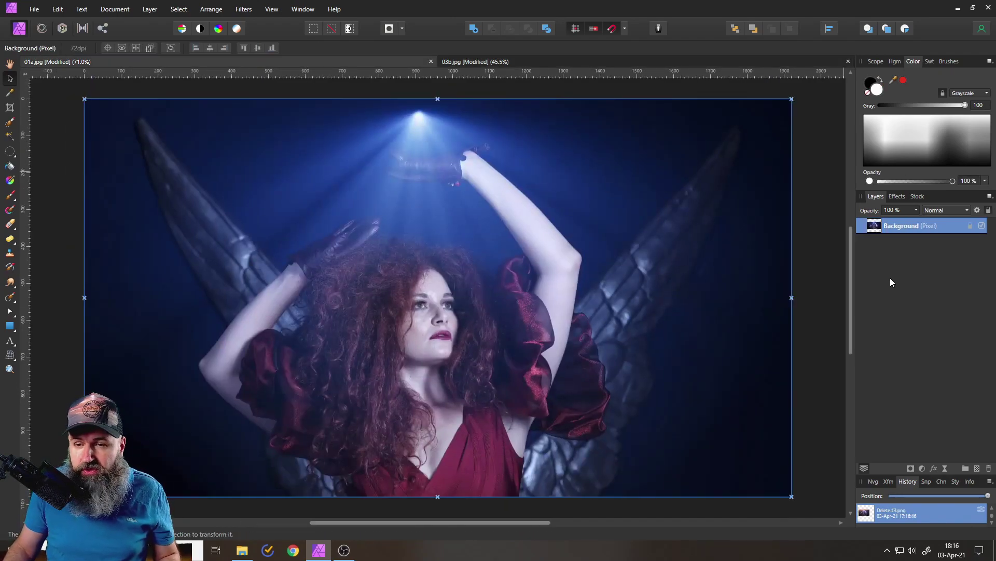
# Step: Drop the 01.png texture onto the angel portrait and set its blend mode to Screen
pyautogui.click(244, 558)
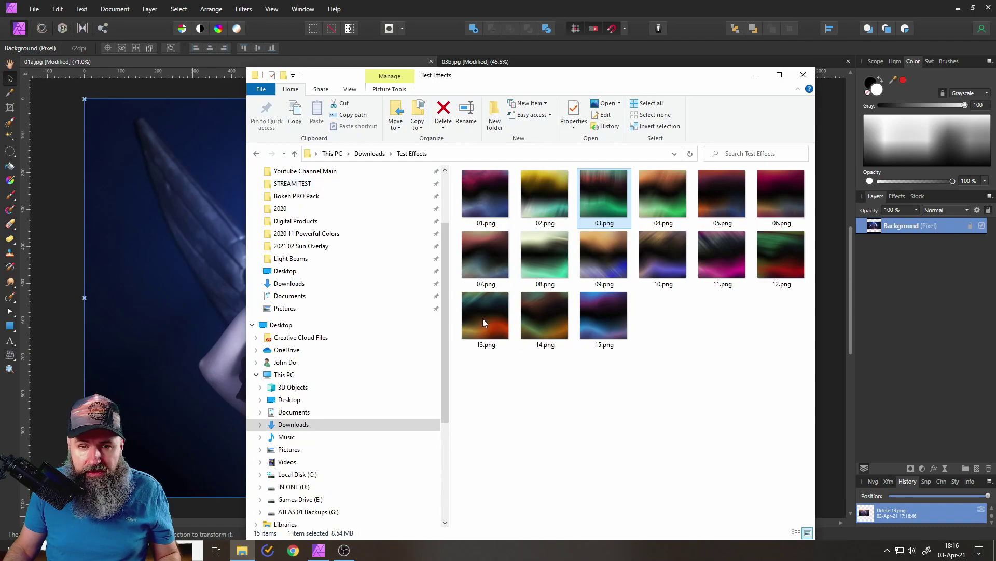
pyautogui.moveTo(487, 190); pyautogui.dragTo(135, 226)
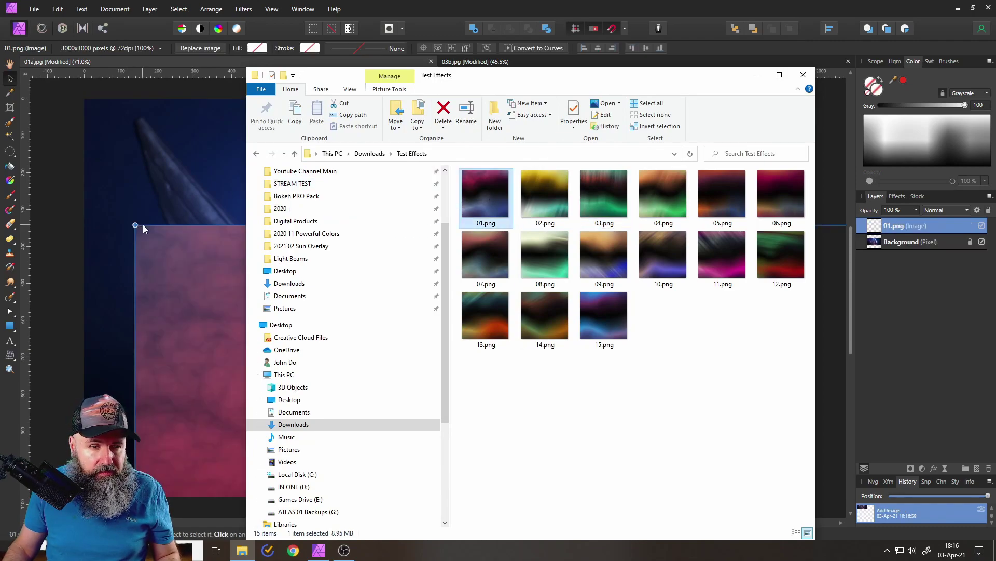
pyautogui.moveTo(366, 318); pyautogui.dragTo(310, 244)
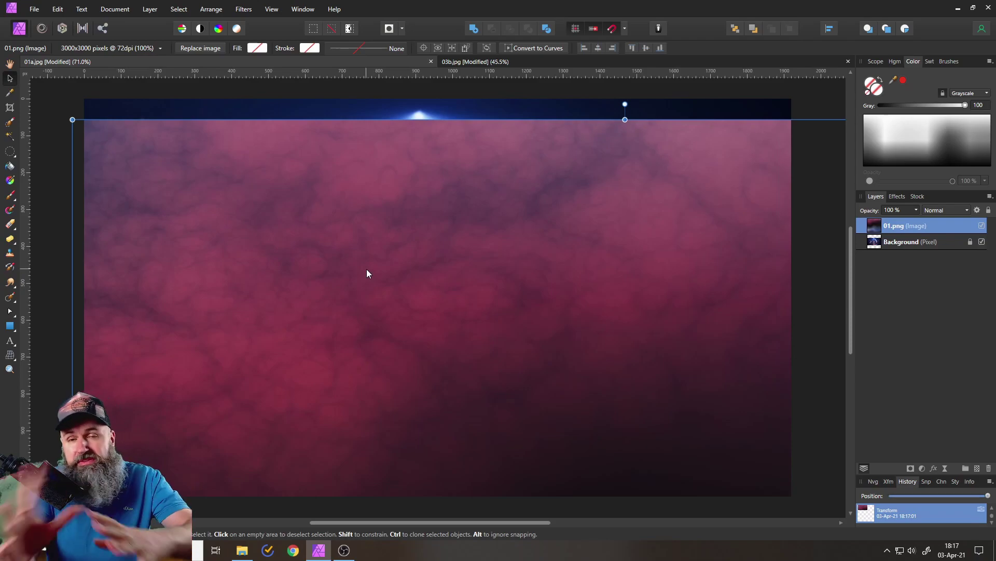
pyautogui.moveTo(367, 274); pyautogui.dragTo(320, 180)
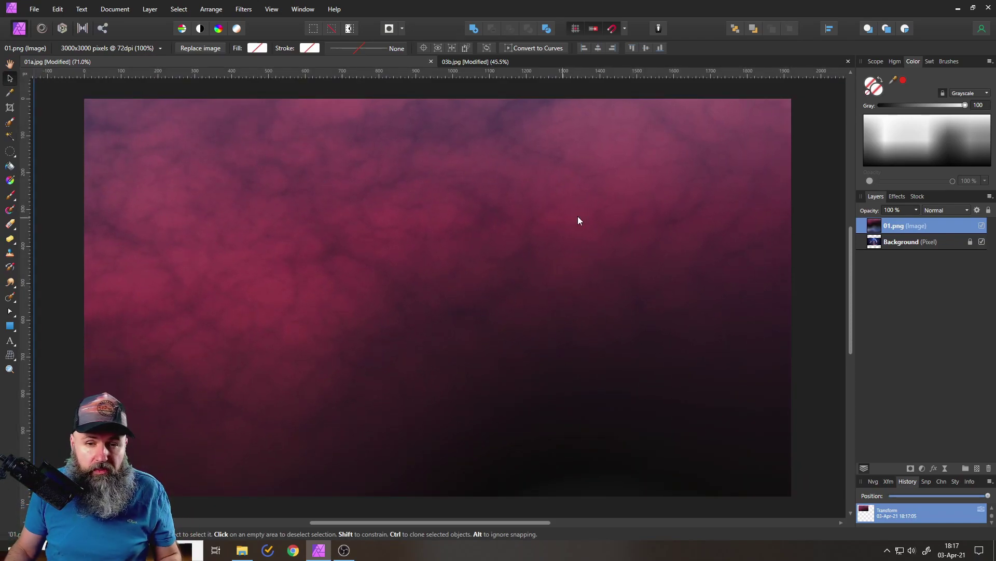
pyautogui.click(932, 212)
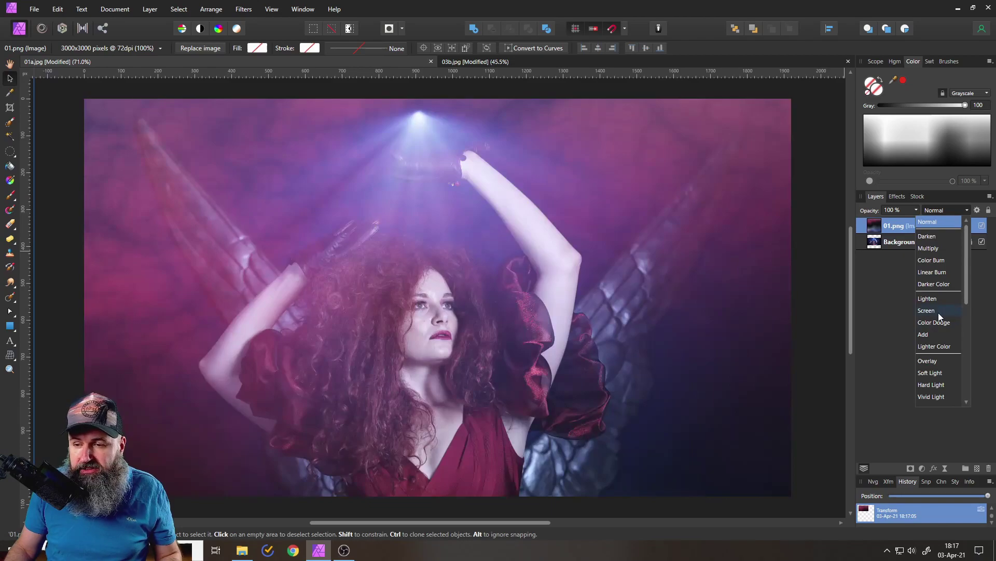
pyautogui.click(940, 317)
# Step: Move and rotate the pink overlay so blue glows above and pink below
pyautogui.moveTo(409, 232); pyautogui.dragTo(379, 185)
pyautogui.scroll(-2, 436, 215)
pyautogui.moveTo(436, 215); pyautogui.dragTo(437, 294)
pyautogui.moveTo(468, 131); pyautogui.dragTo(451, 542)
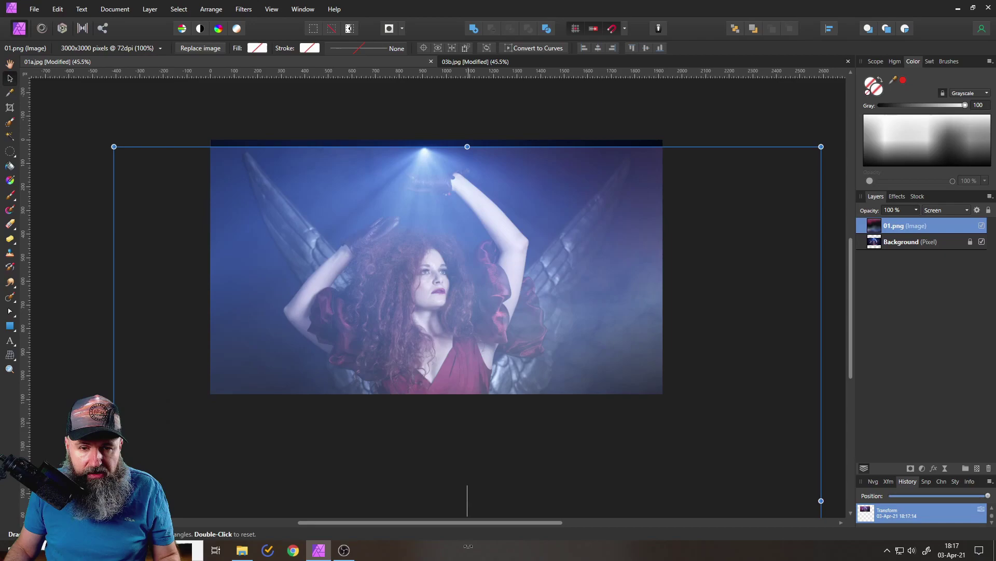
pyautogui.moveTo(550, 369); pyautogui.dragTo(441, 375)
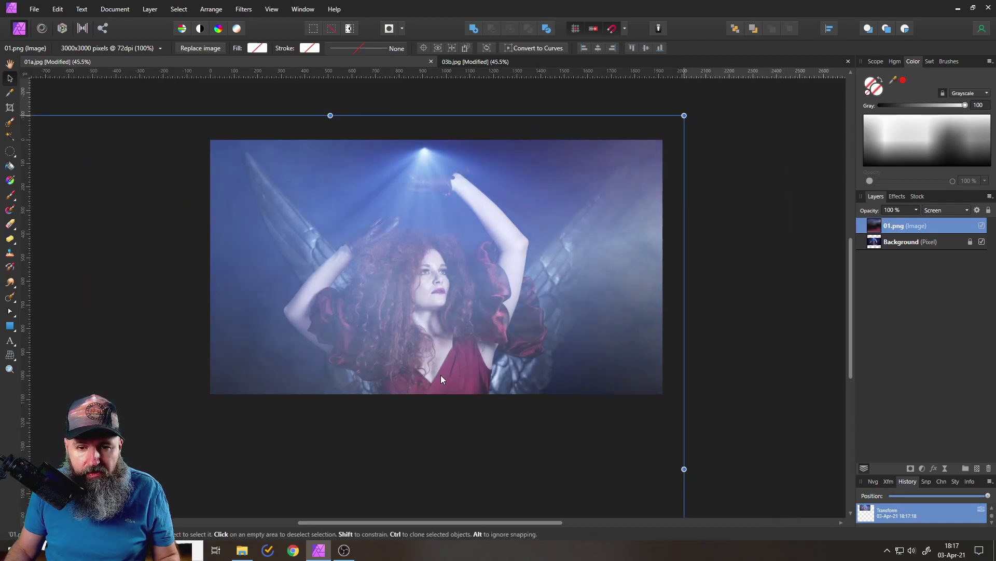
pyautogui.scroll(5, 624, 284)
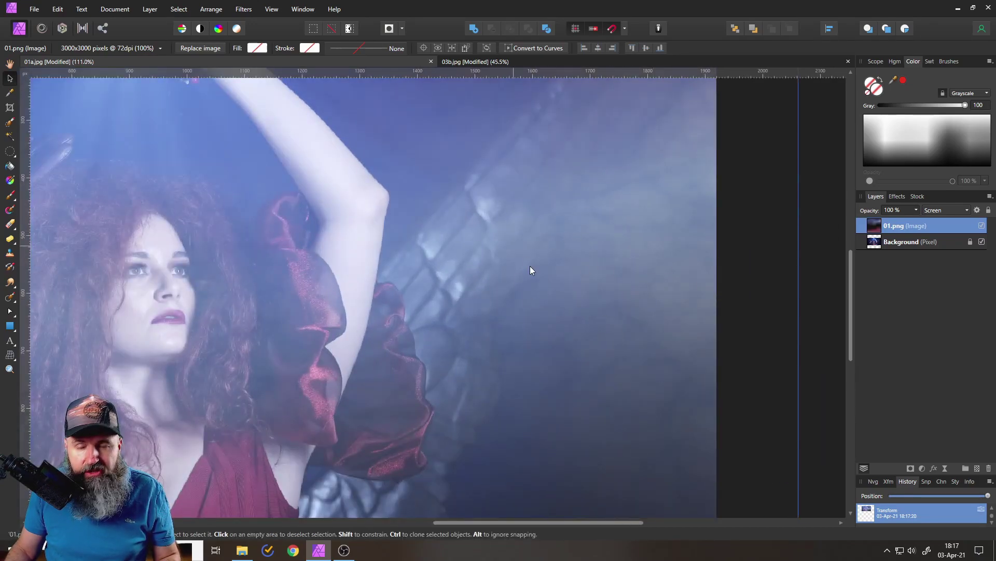
pyautogui.scroll(-5, 519, 309)
pyautogui.moveTo(507, 249); pyautogui.dragTo(529, 174)
pyautogui.scroll(3, 717, 425)
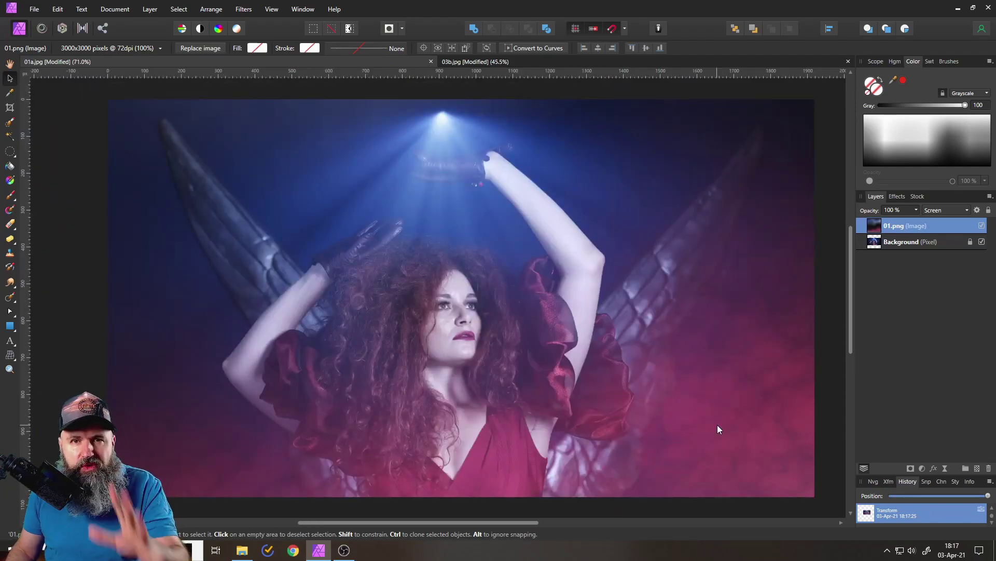